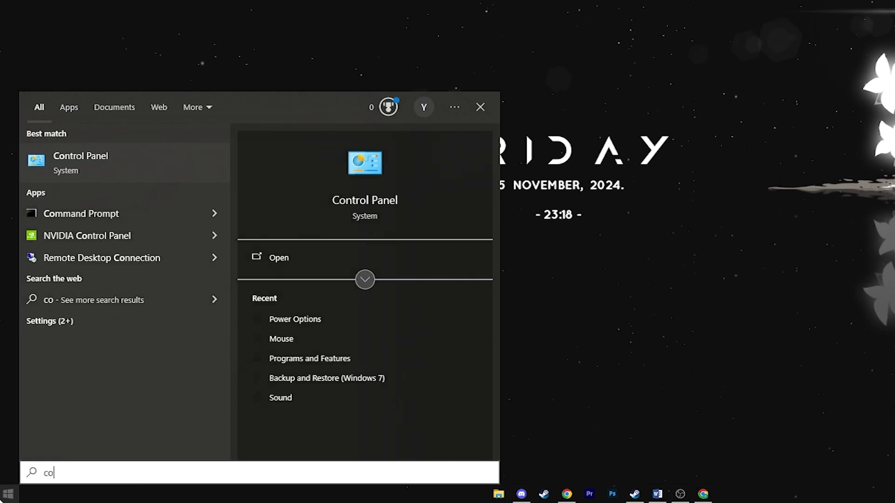
- Open the mouse properties from Control Panel, review the pointer speed and precision options, and accept the dialog
click(103, 180)
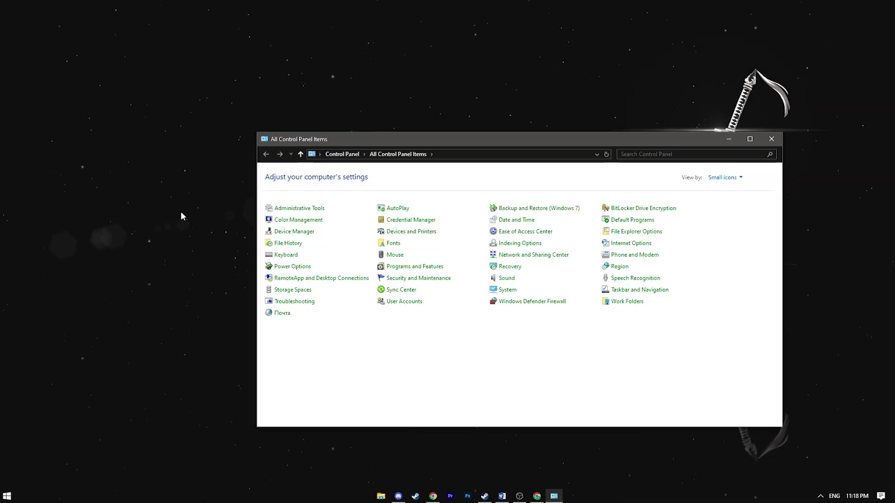
click(395, 255)
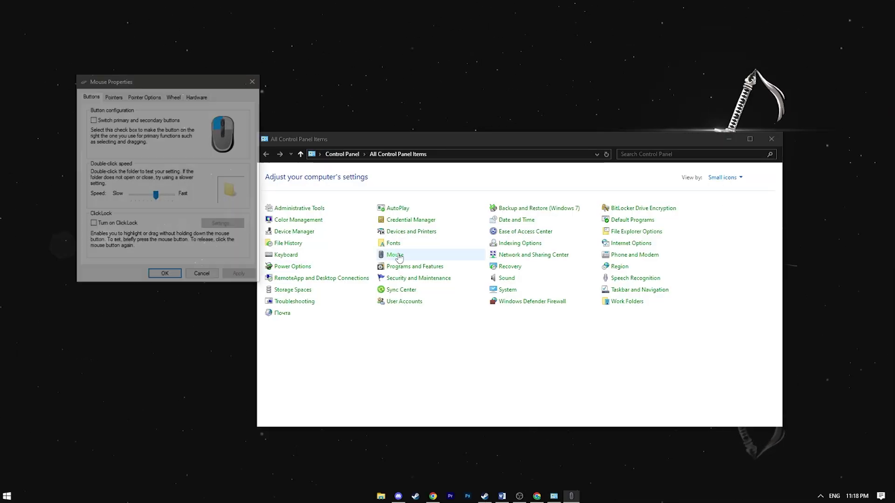
click(142, 95)
drag(172, 84, 384, 112)
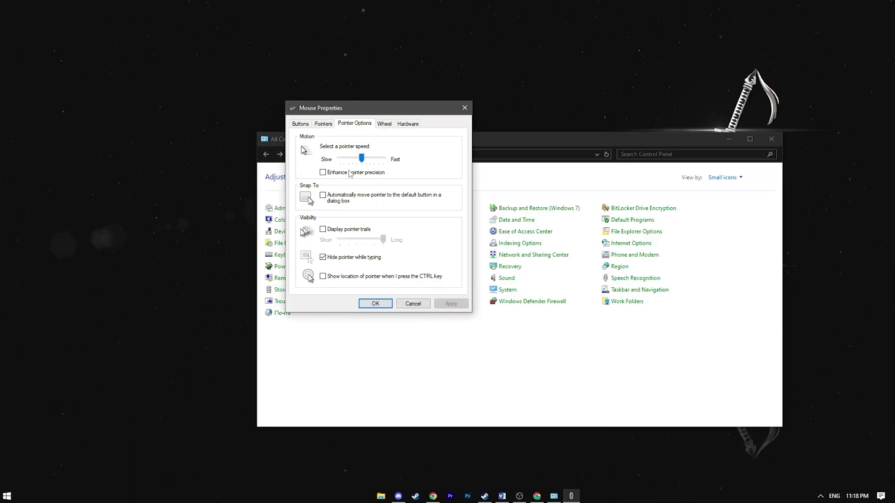
click(375, 303)
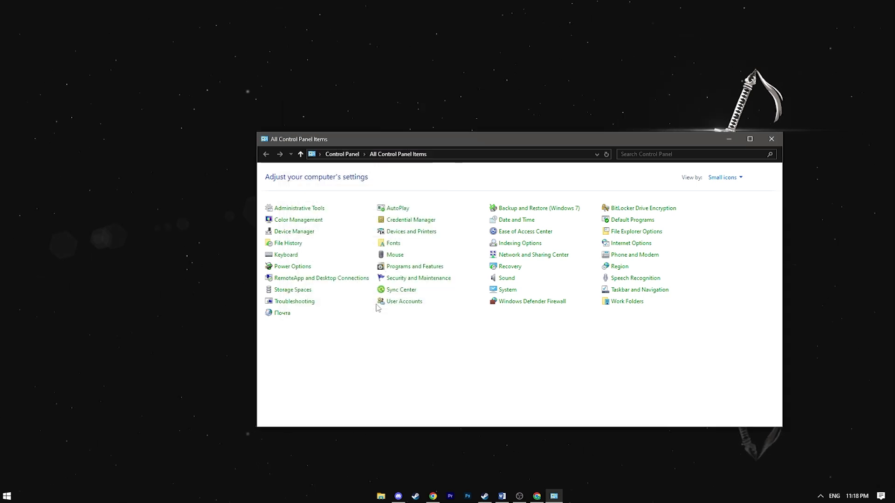
- With Power Options open, run powercfg -duplicatescheme e9a42b02-d5df-448d-aa00-03f14749eb61 in a Command Prompt, and close the prompt
click(303, 270)
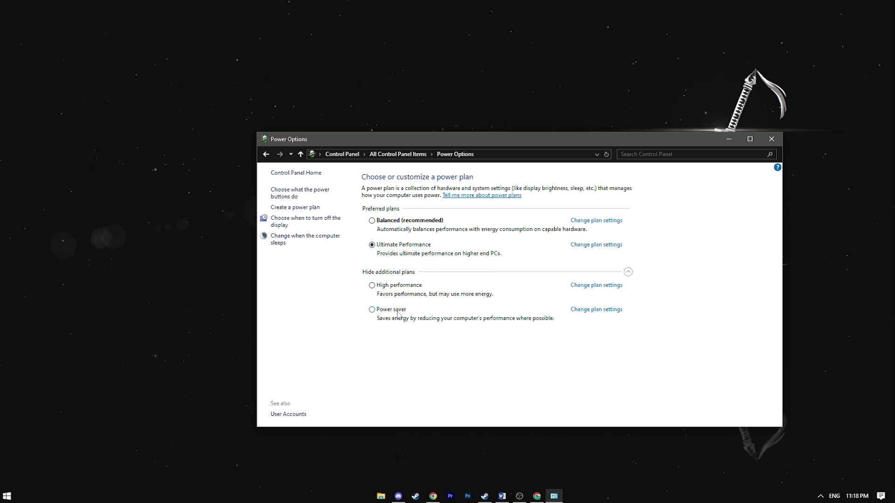
key(super+r)
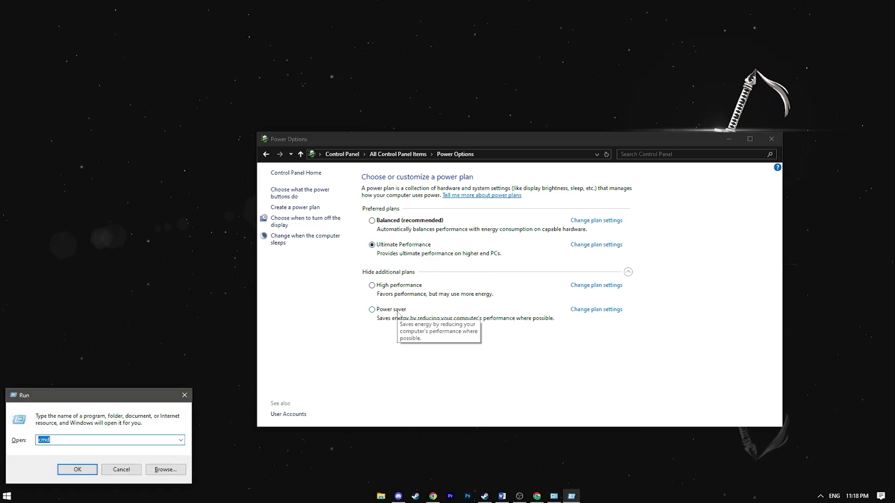
text(cmd)
key(Return)
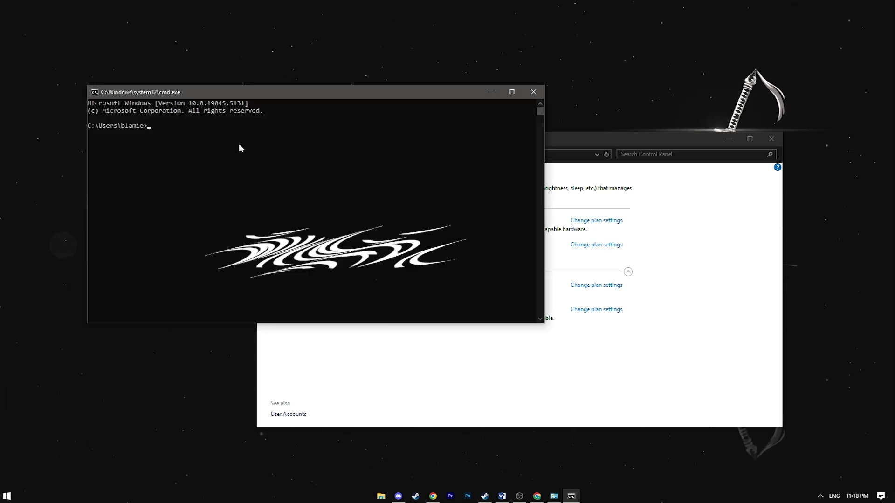
right_click(231, 130)
key(Return)
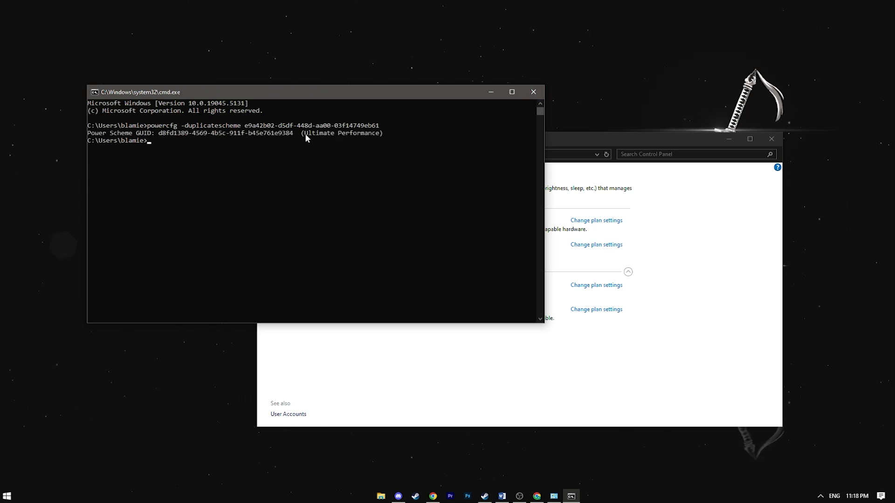
drag(306, 138, 401, 140)
key(ctrl+c)
click(533, 92)
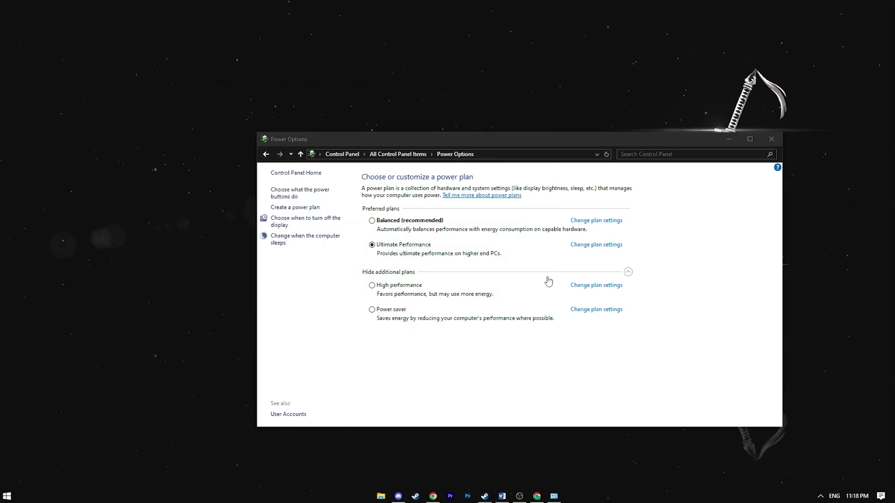
- Set the display turn-off and computer sleep times to Never for the Ultimate Performance power plan
click(614, 246)
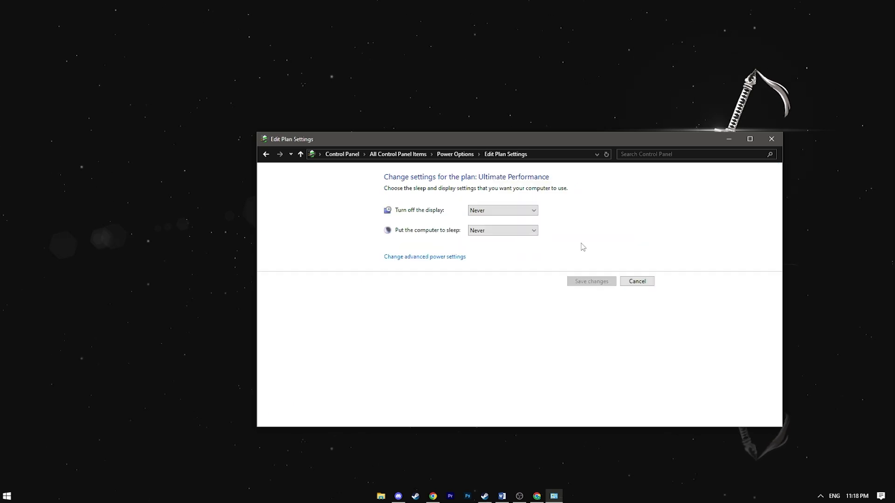
click(529, 216)
click(485, 325)
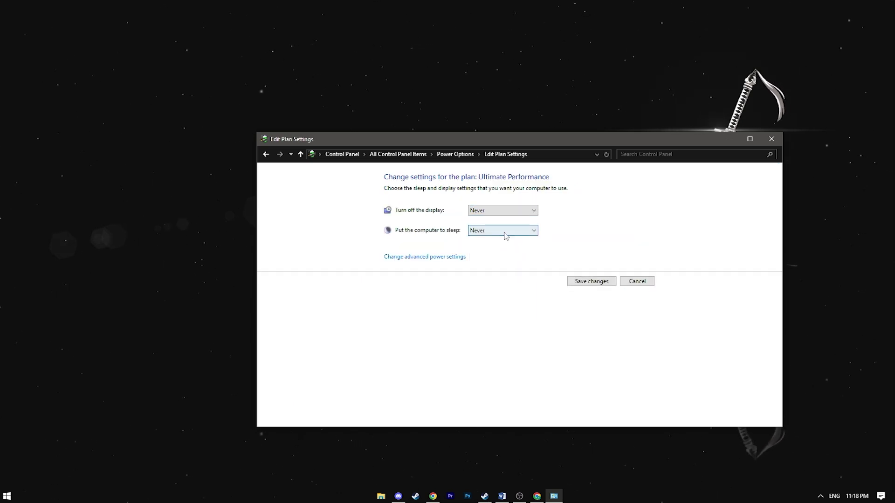
click(504, 232)
click(482, 345)
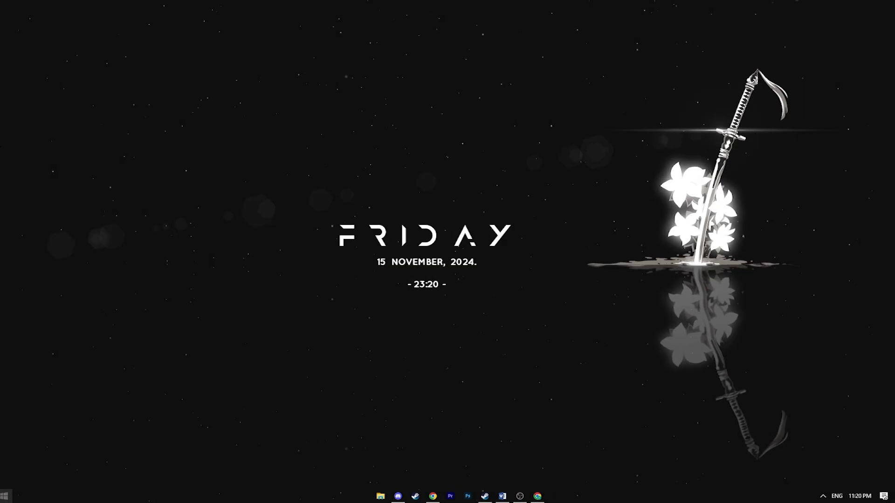
- Open Windows Settings and pause updates for 7 more days under Windows Update
click(6, 495)
click(2, 459)
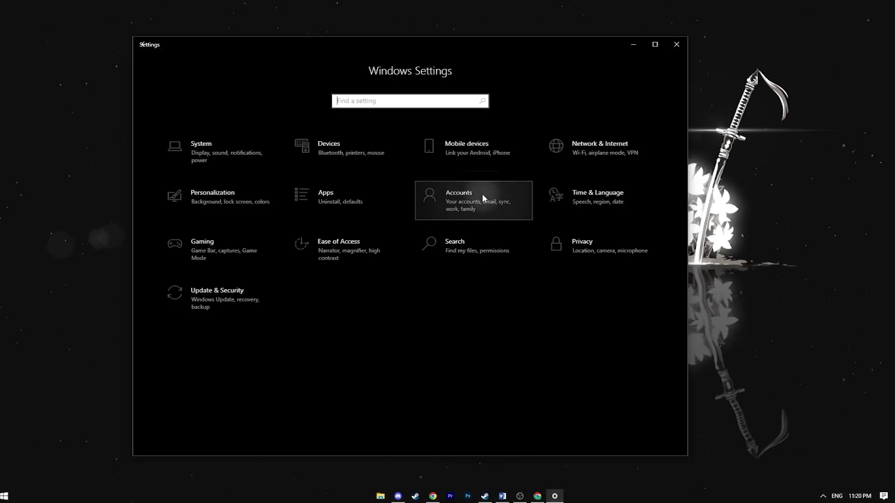
click(481, 193)
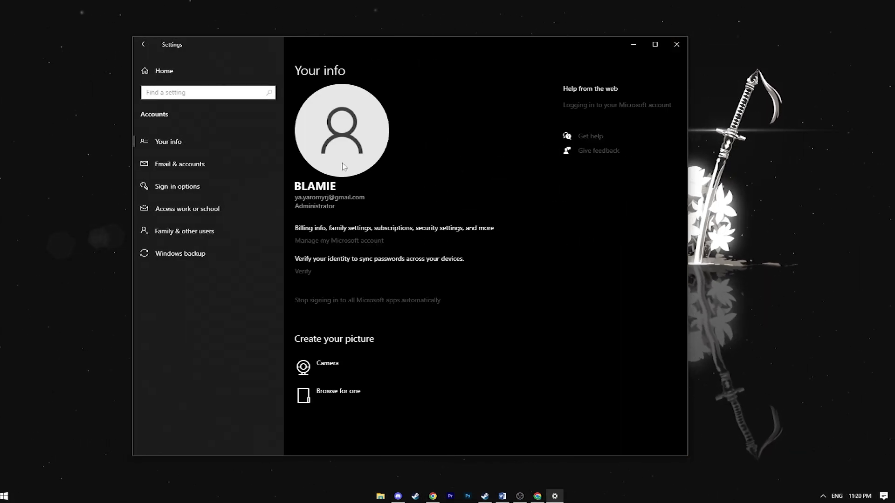
click(144, 45)
click(214, 301)
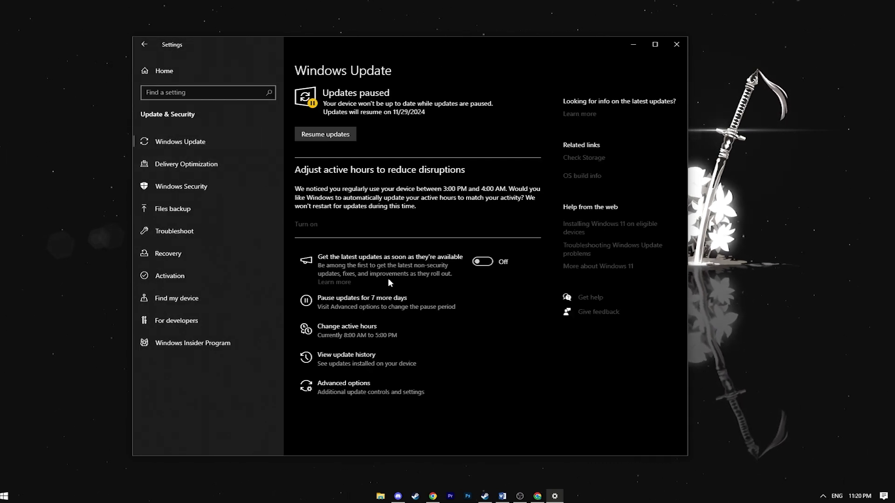
click(367, 304)
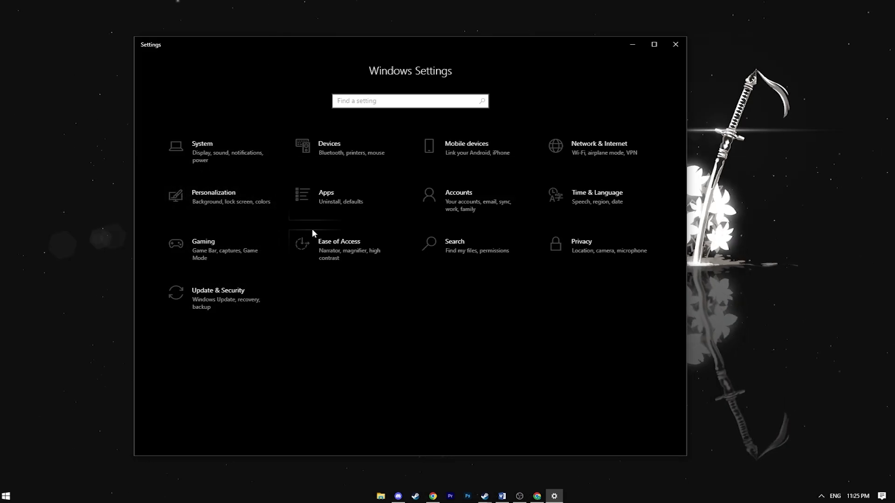
- In the Personalization color settings, choose the Dark color mode and turn transparency effects off
click(221, 195)
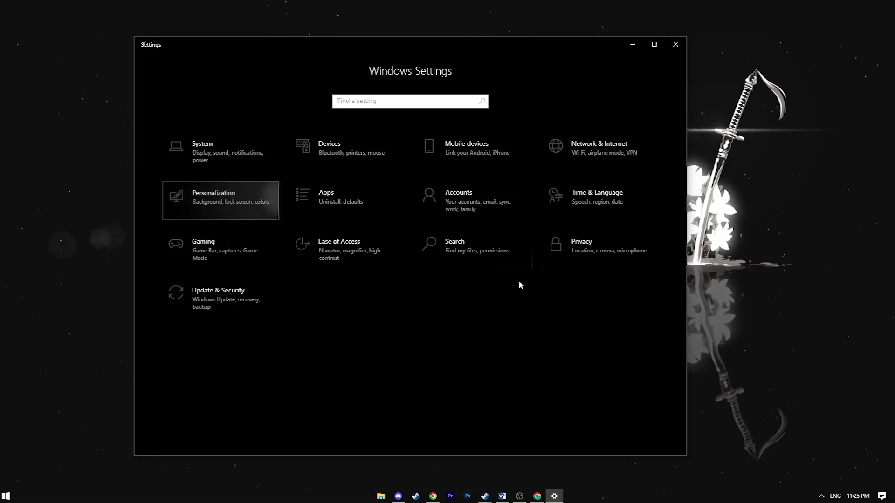
click(239, 164)
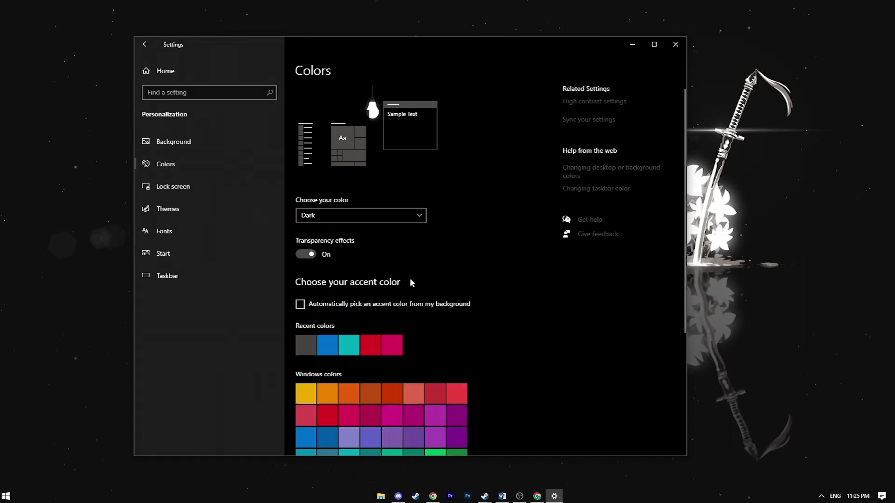
click(371, 213)
click(316, 215)
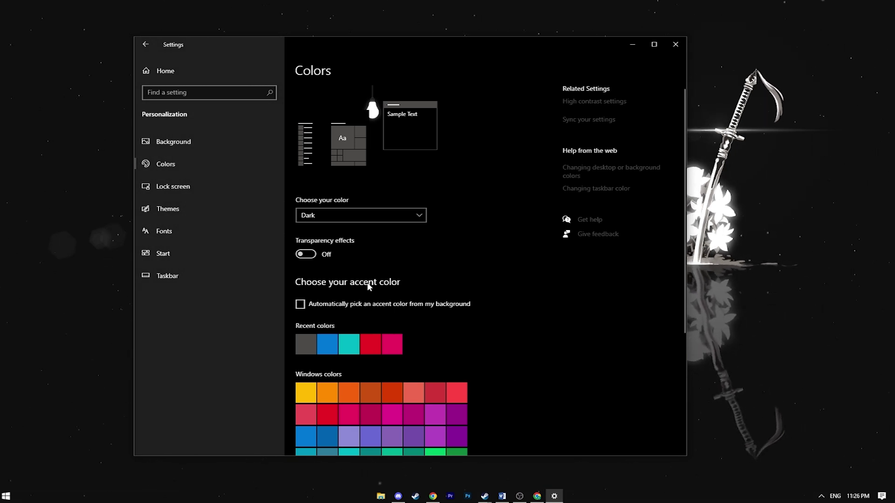
- Return to the Settings home and turn off Game Bar in the Gaming settings
click(146, 47)
click(198, 244)
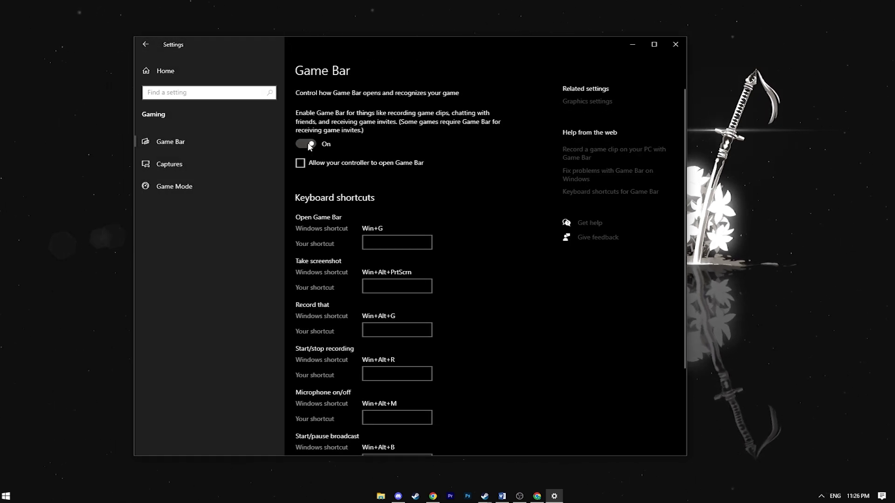
click(306, 144)
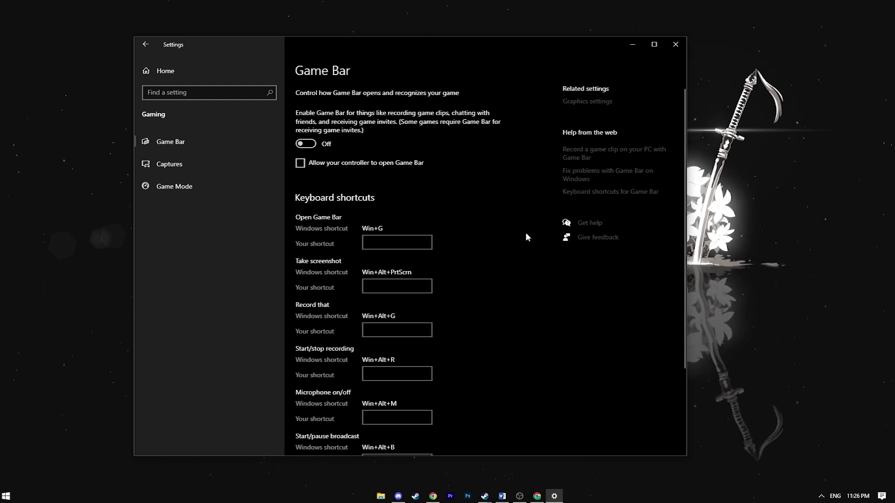
- Launch the Registry Editor by running regedit
key(super+r)
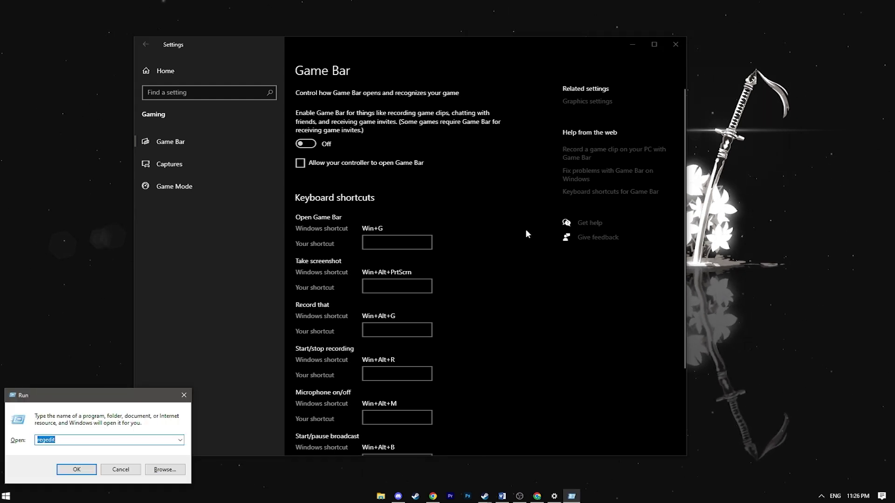
click(88, 440)
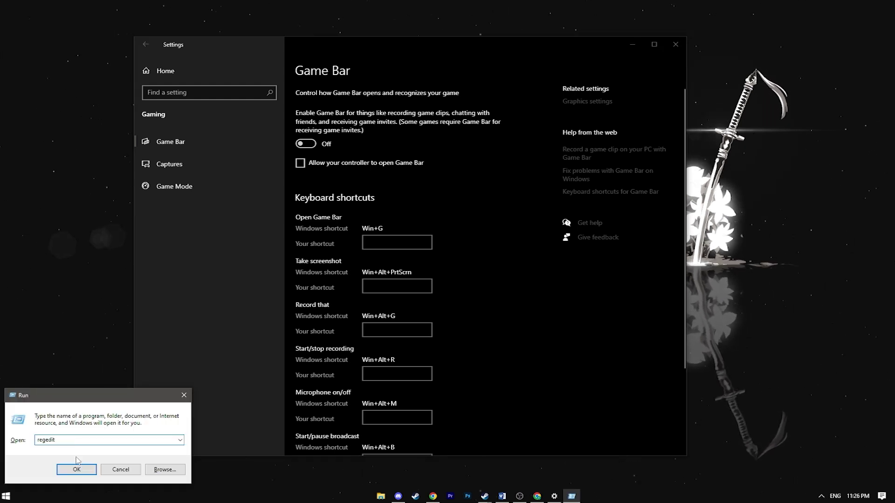
click(79, 474)
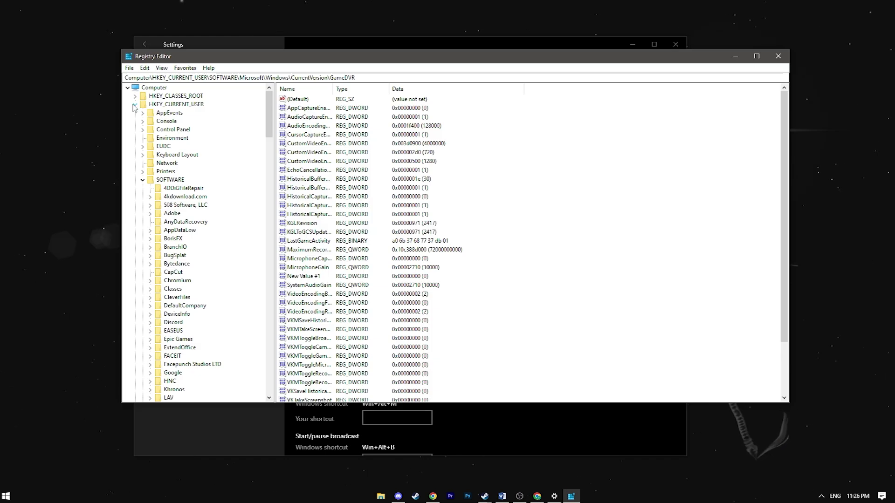
- Navigate the registry to HKEY_CURRENT_USER\SOFTWARE\Microsoft\Windows\CurrentVersion\GameDVR
click(171, 105)
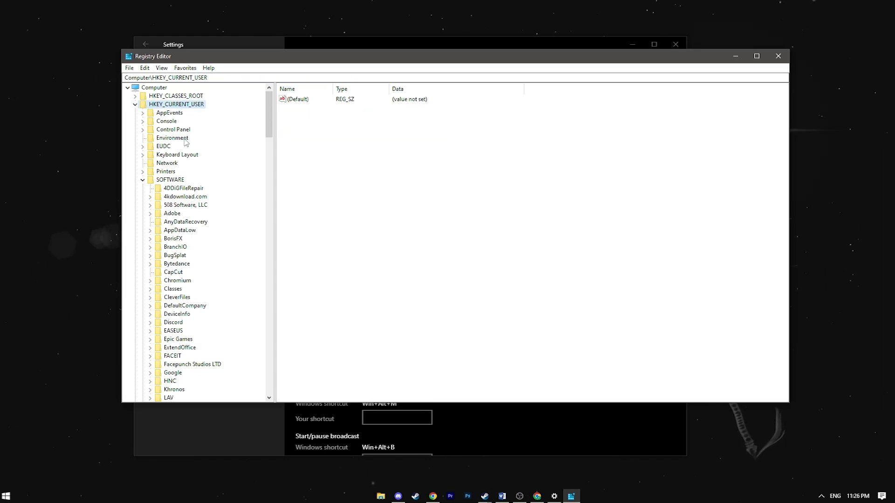
click(170, 181)
scroll(183, 186, down, 6)
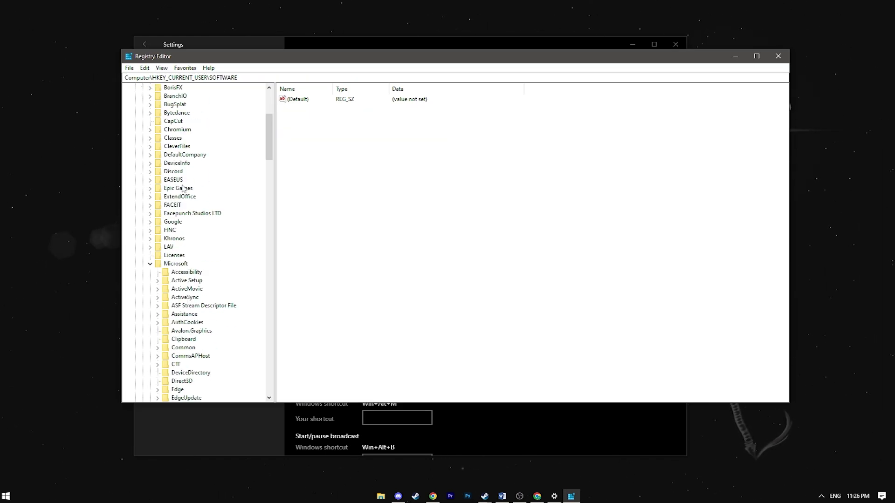
click(182, 264)
scroll(185, 191, down, 16)
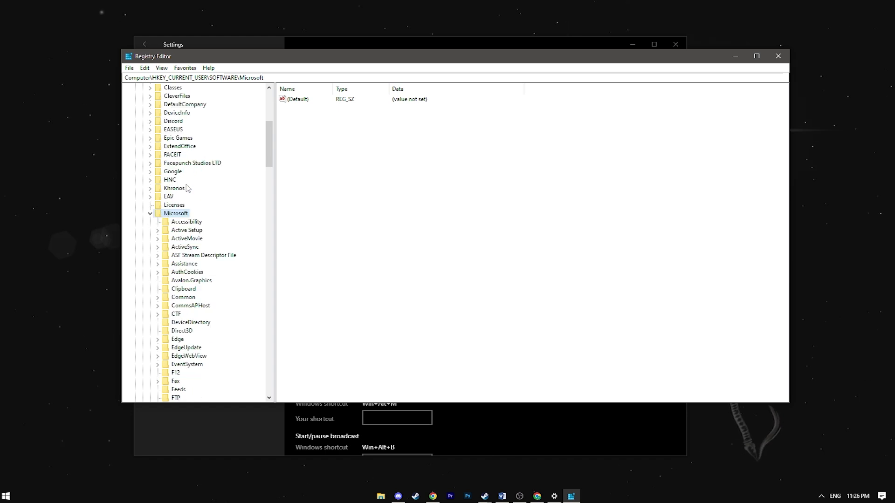
scroll(186, 191, down, 11)
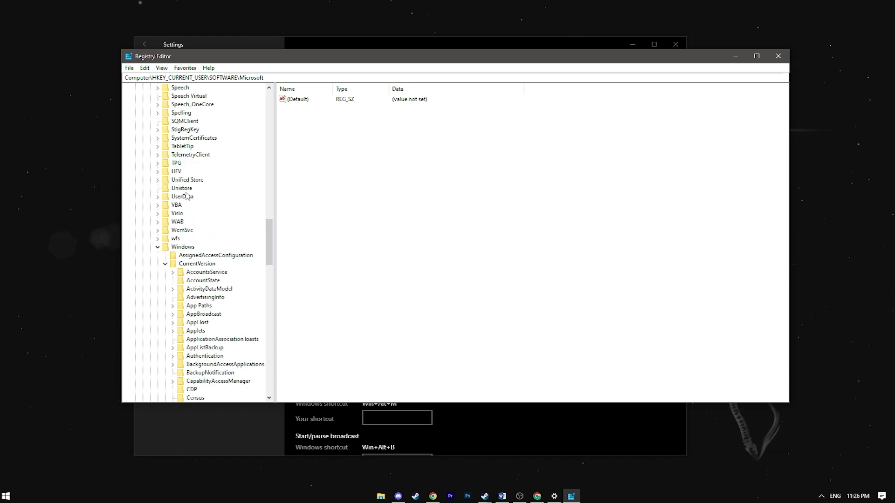
scroll(207, 254, down, 9)
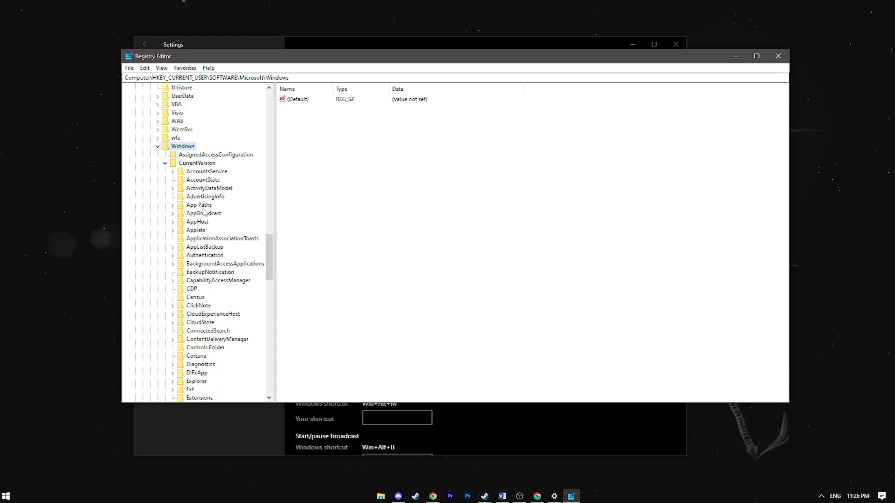
click(205, 305)
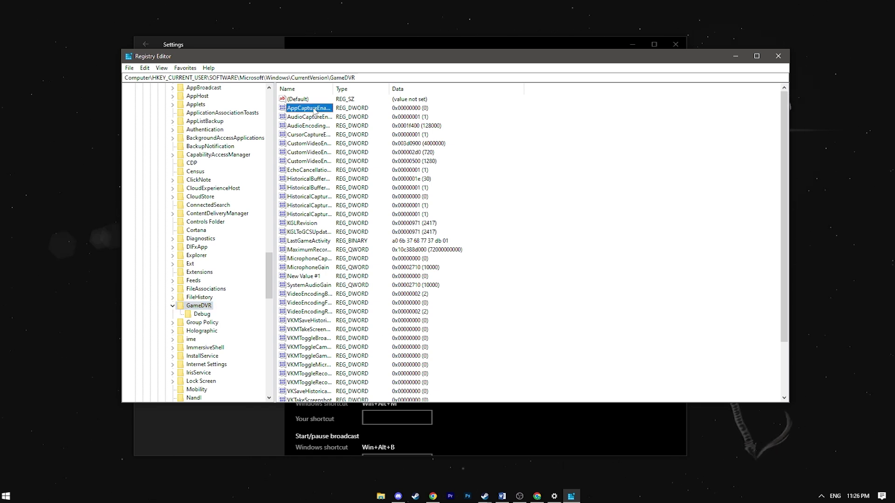
right_click(539, 212)
mouse_move(562, 218)
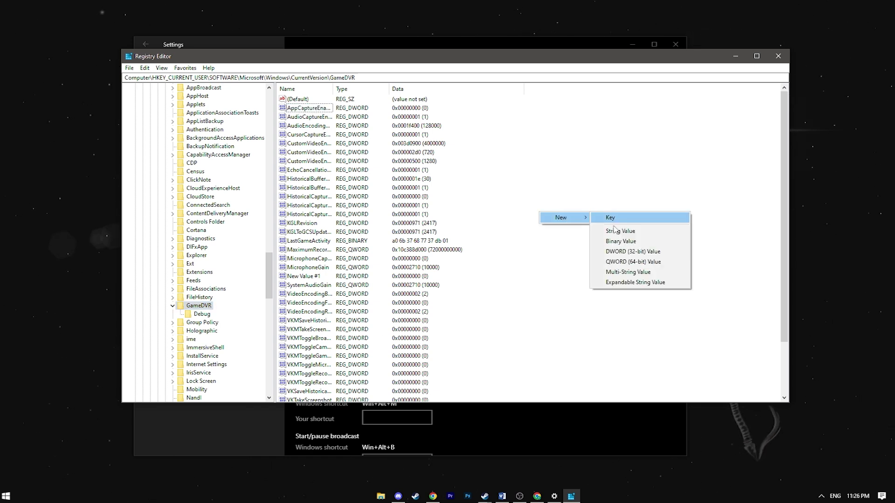
click(524, 140)
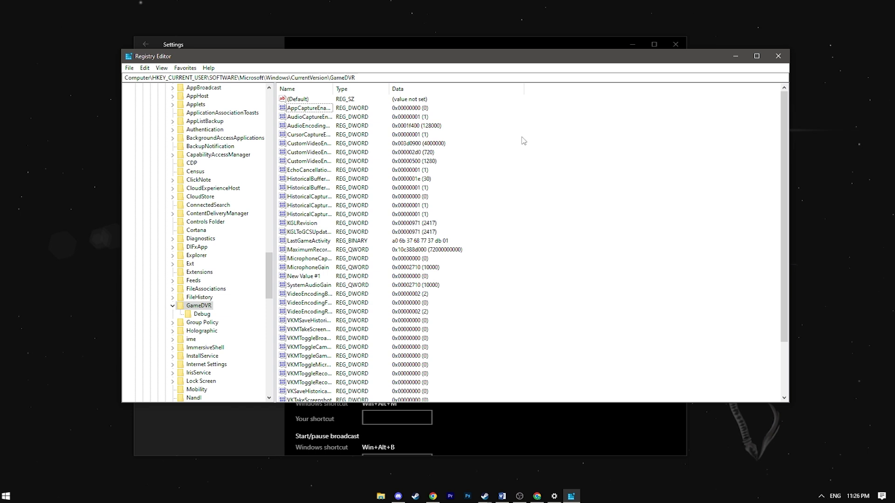
- Widen the value name column, then open the AppCaptureEnabled DWORD and accept 0 as its value data
drag(333, 88, 363, 88)
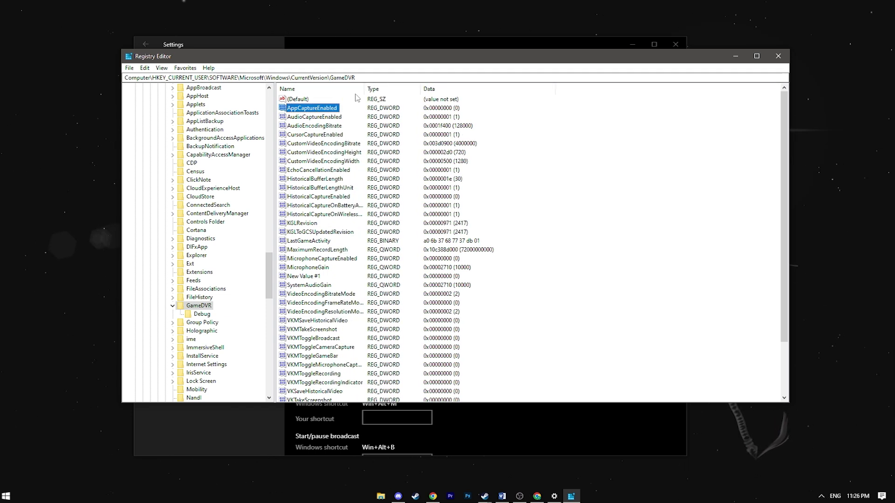
double_click(309, 108)
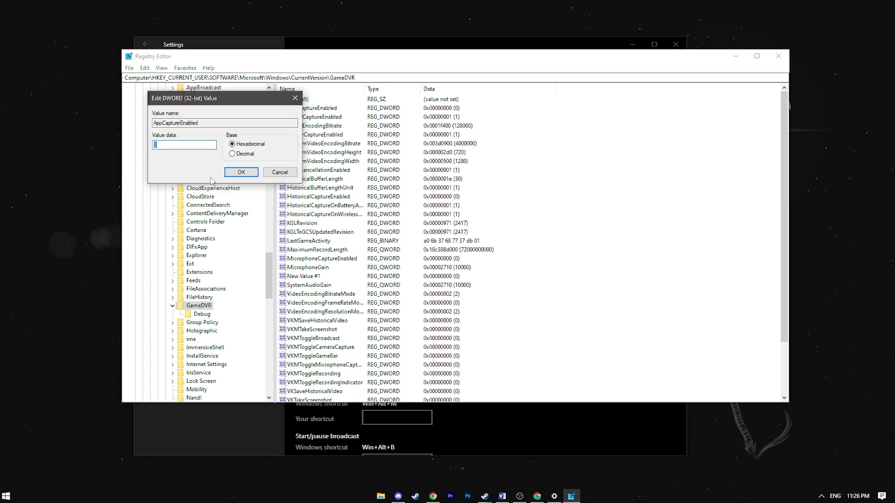
click(230, 174)
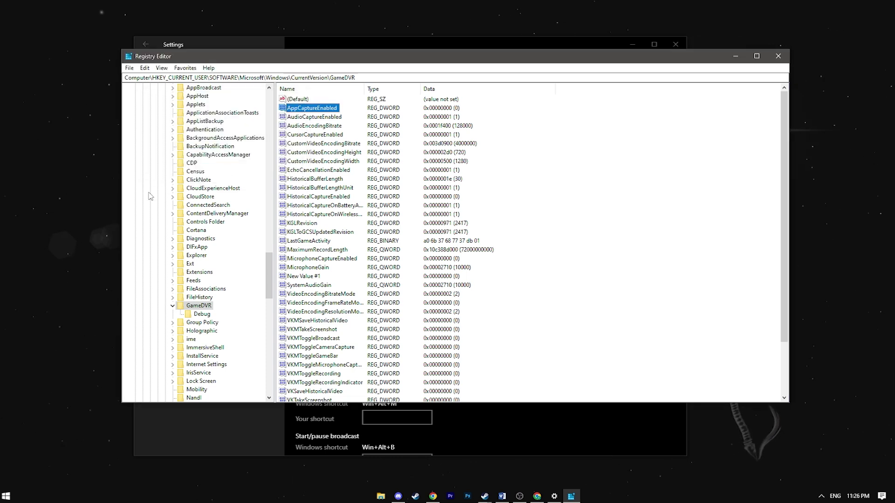
- Close the Registry Editor and turn on Game Mode in the Gaming settings
click(778, 56)
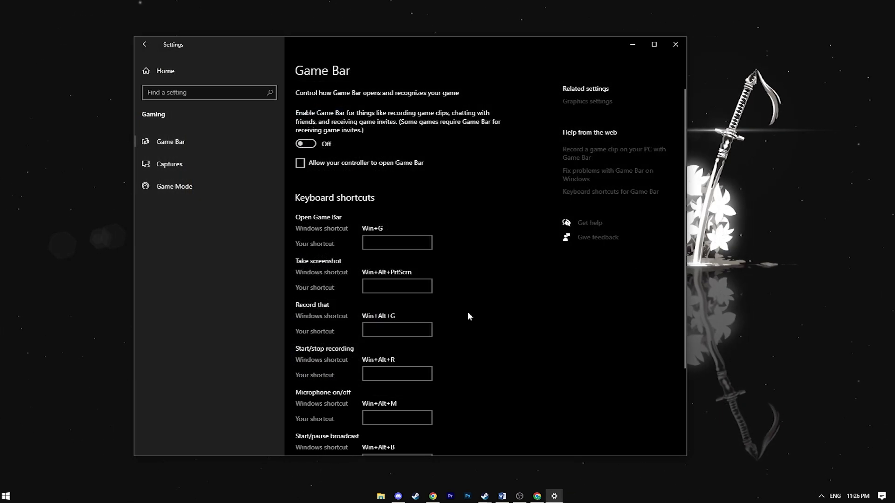
click(204, 186)
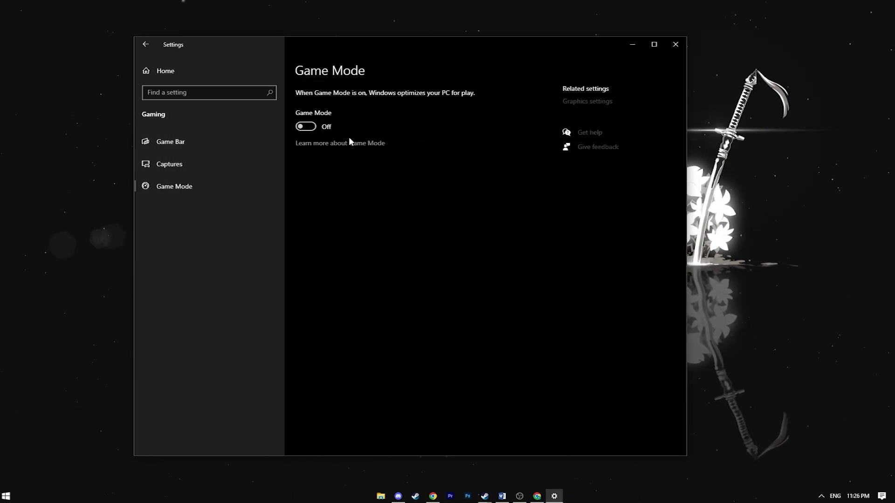
click(305, 126)
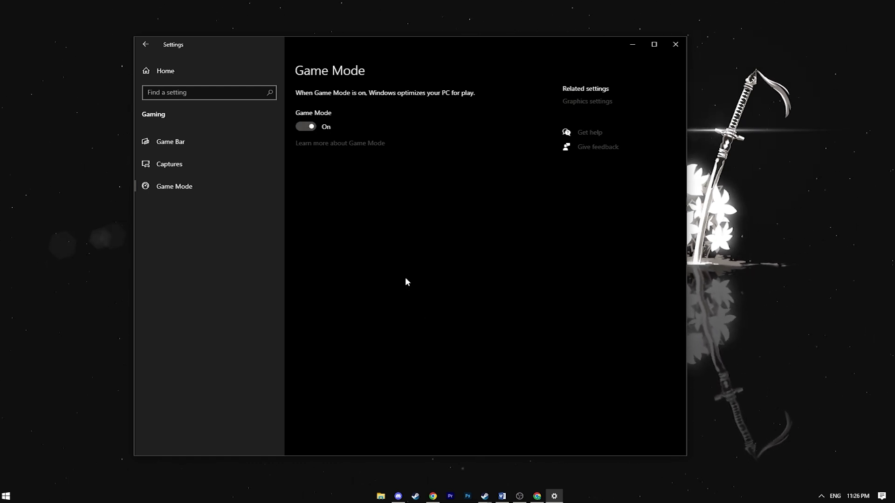
- Turn hardware-accelerated GPU scheduling on and back off in Graphics settings, and close Settings
click(588, 101)
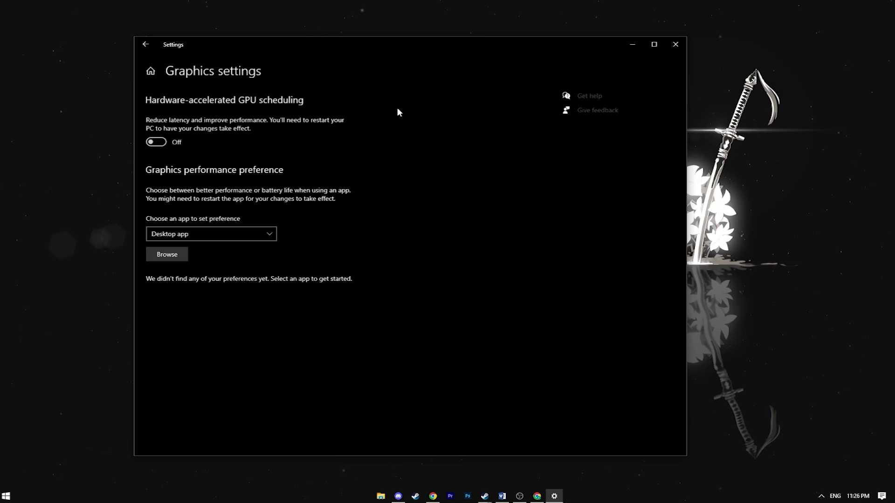
click(155, 143)
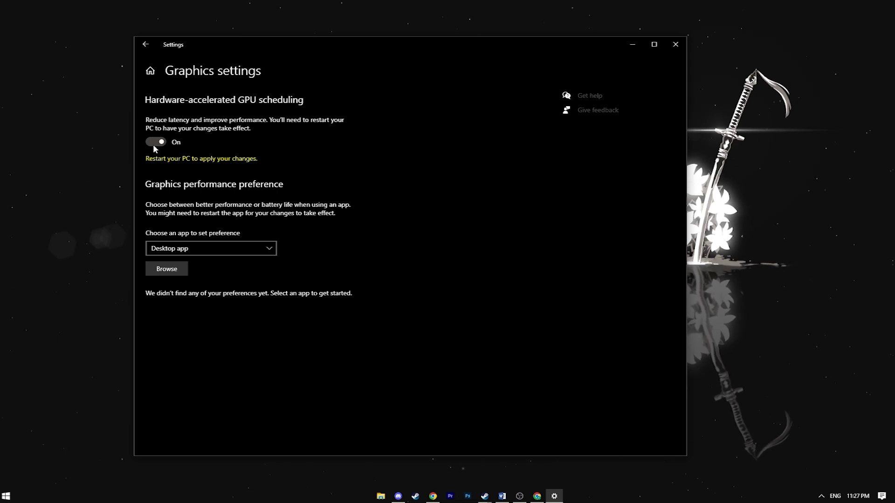
click(154, 145)
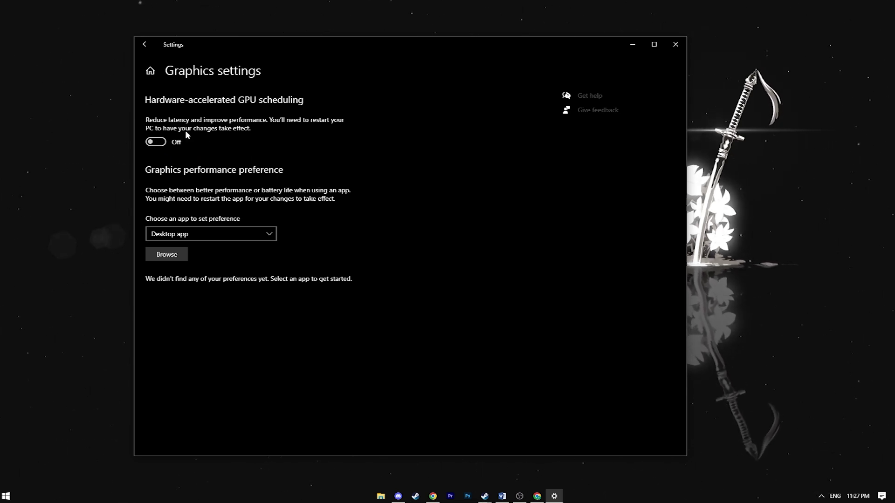
click(675, 44)
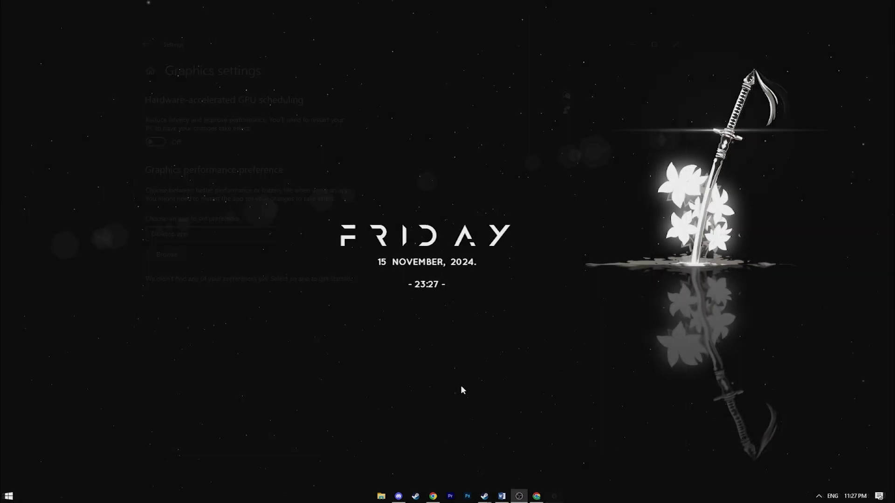
- Open the NVIDIA Control Panel and choose a 165Hz refresh rate for the 1920 × 1080 display resolution
right_click(458, 305)
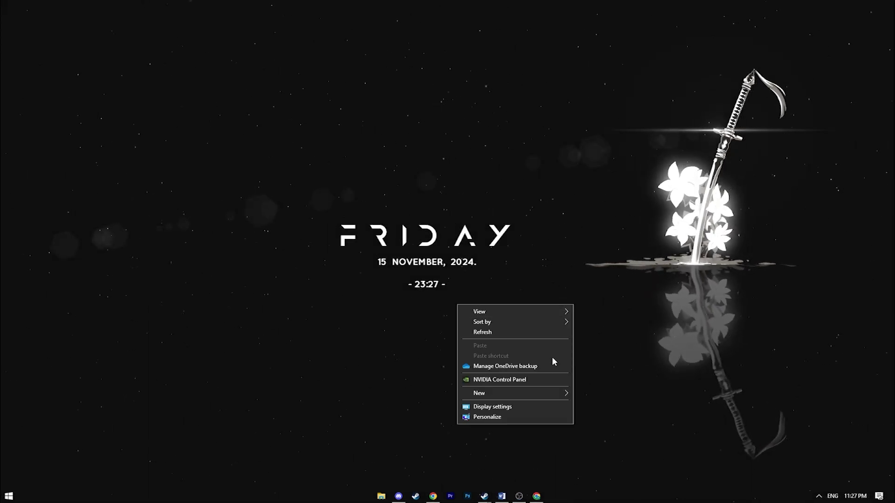
click(541, 379)
click(225, 172)
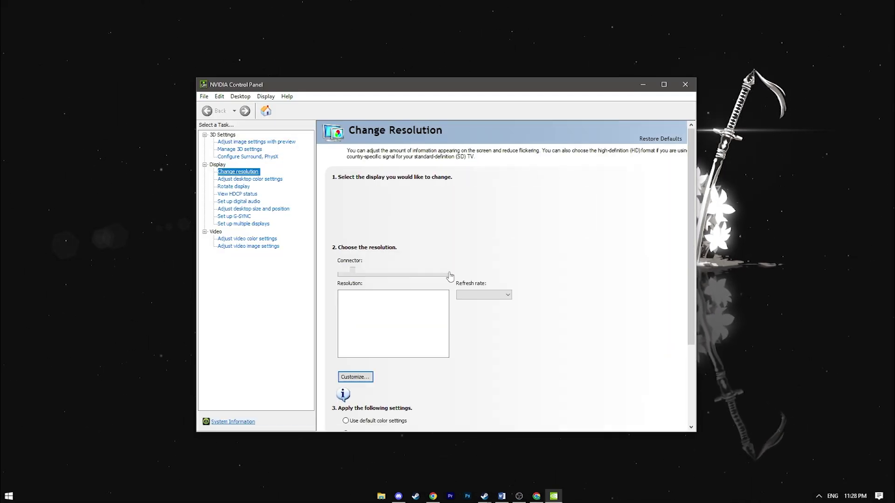
scroll(393, 348, down, 1)
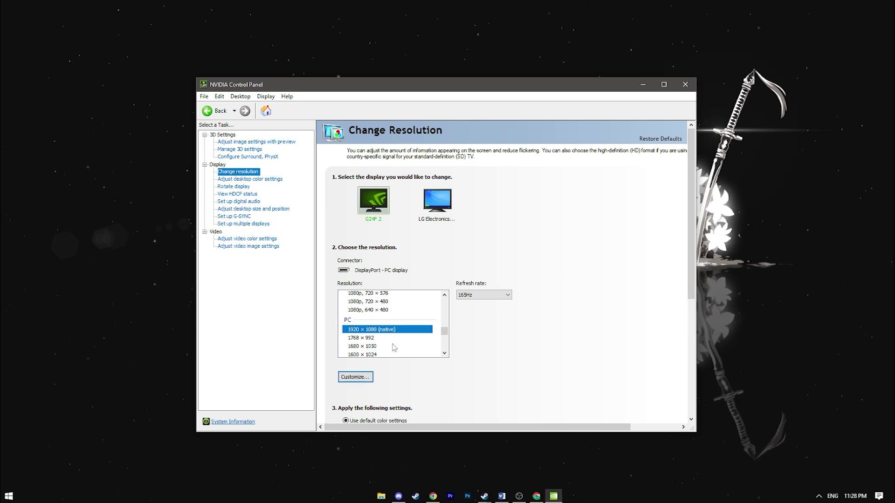
click(485, 295)
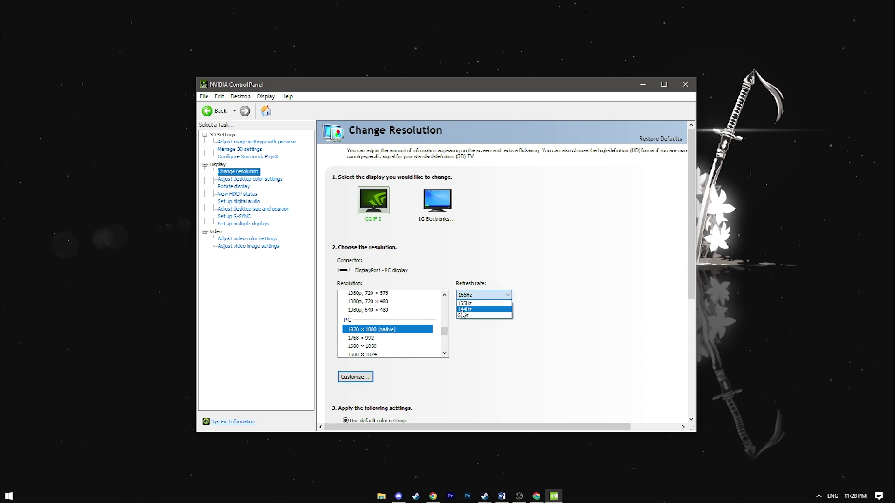
click(465, 304)
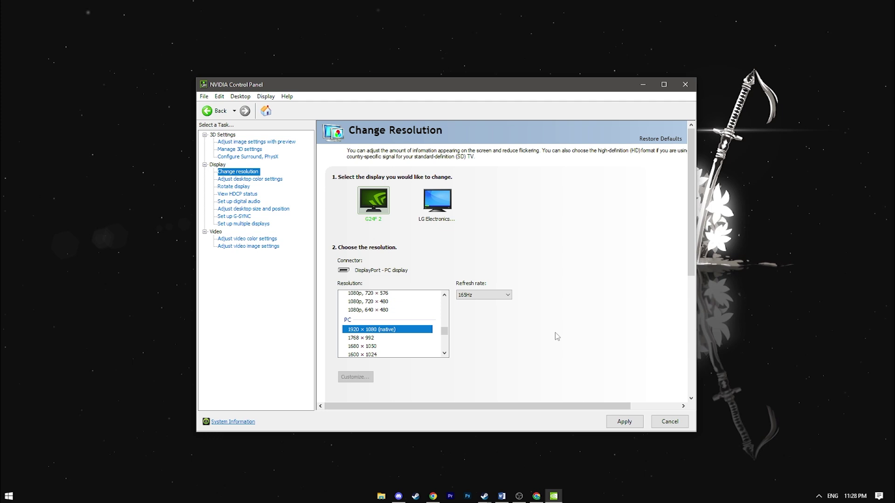
- Set the image settings to use my preference emphasizing Performance
click(279, 142)
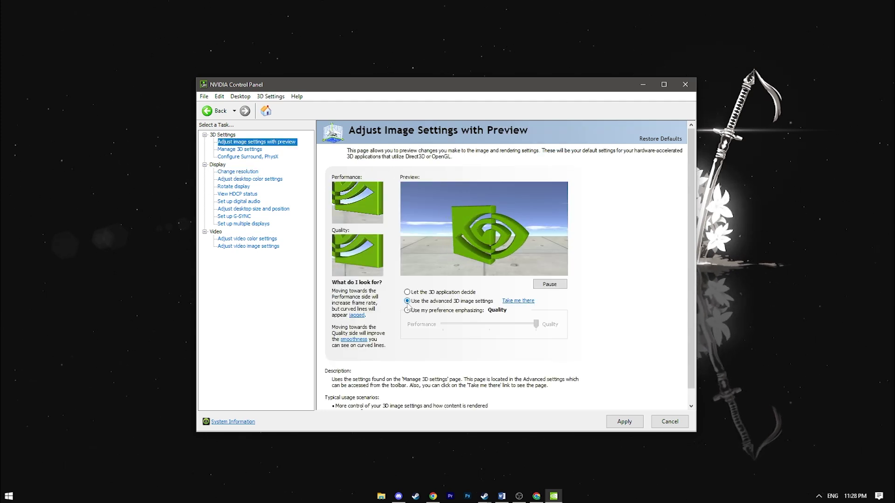
click(407, 310)
drag(536, 323, 427, 326)
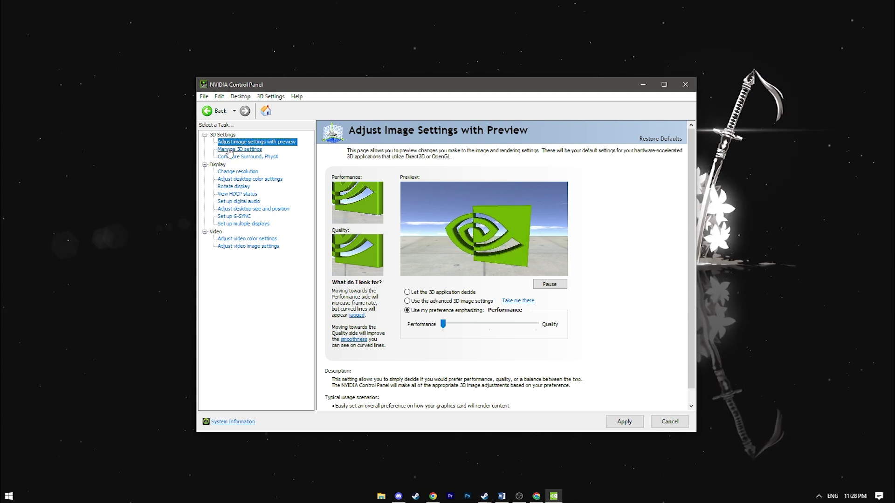
- In the global 3D settings, set Power management mode to Prefer maximum performance and apply it
click(252, 149)
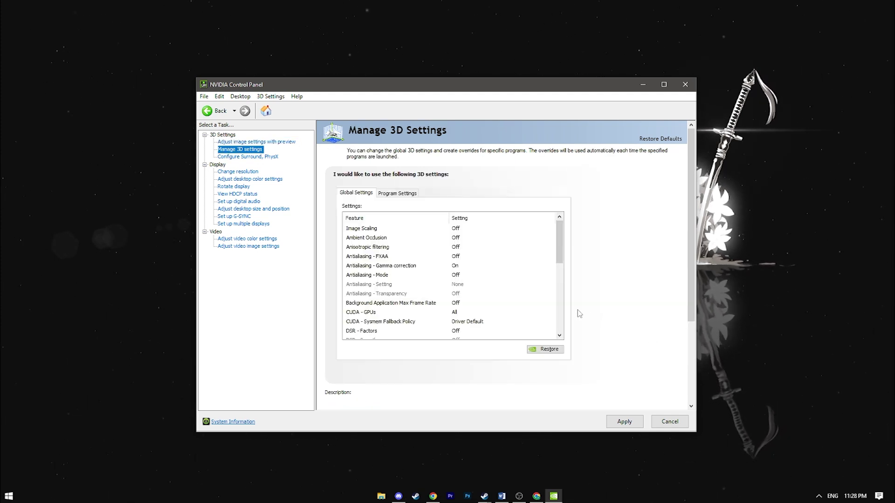
drag(561, 248, 562, 280)
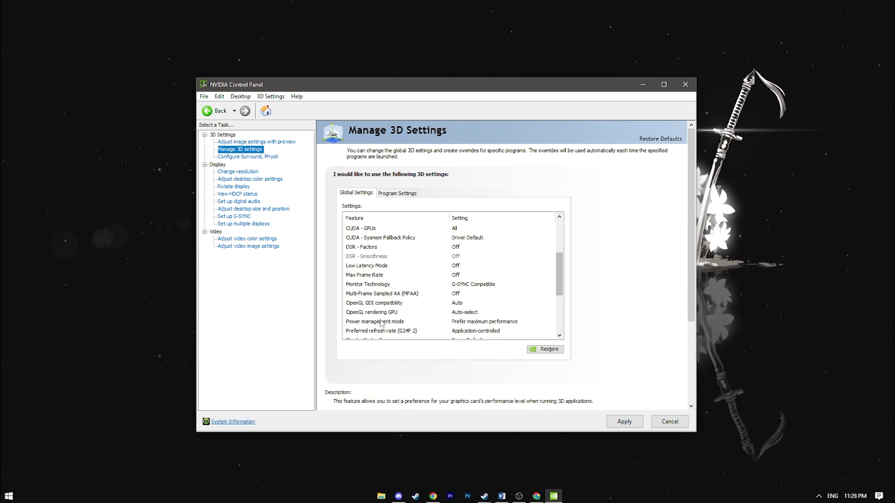
click(477, 322)
click(540, 325)
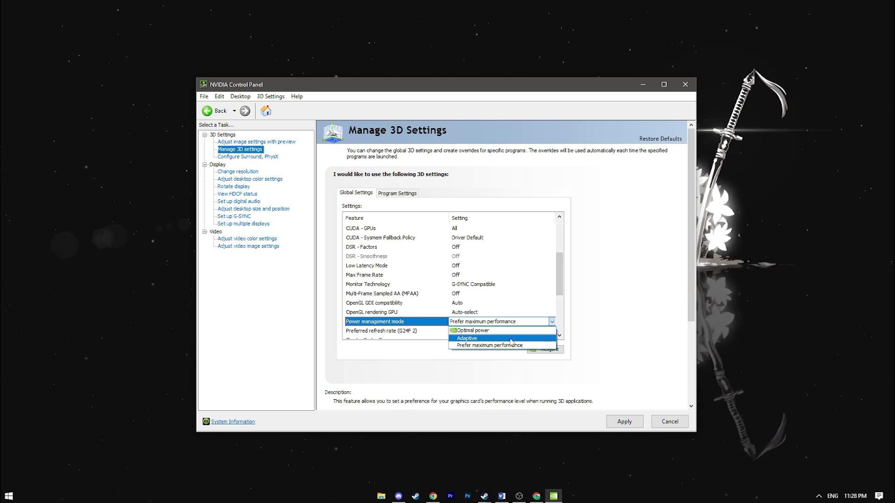
click(498, 347)
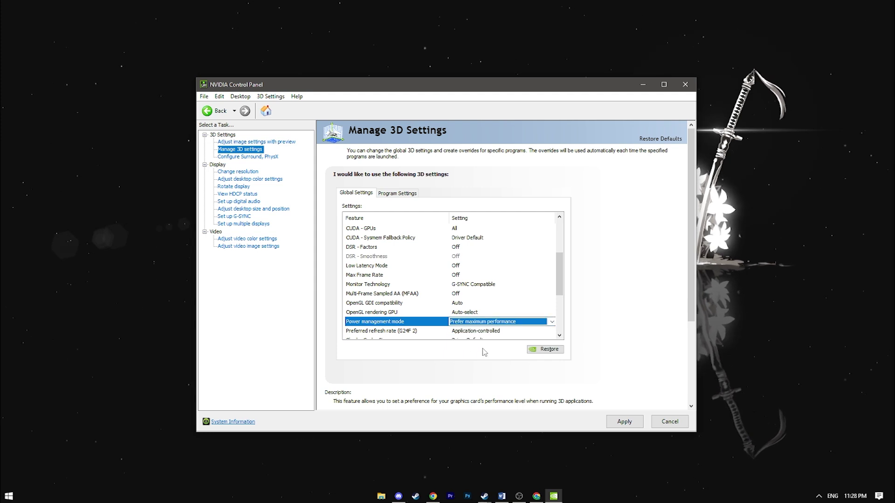
click(624, 422)
- Set desktop scaling to Full-screen performed on the GPU, and enable overriding the scaling mode set by games and programs
click(263, 210)
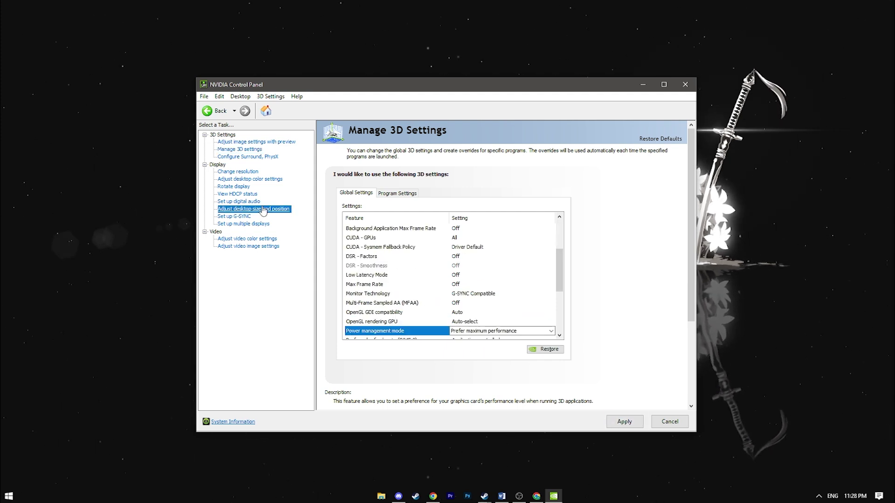
scroll(540, 278, down, 1)
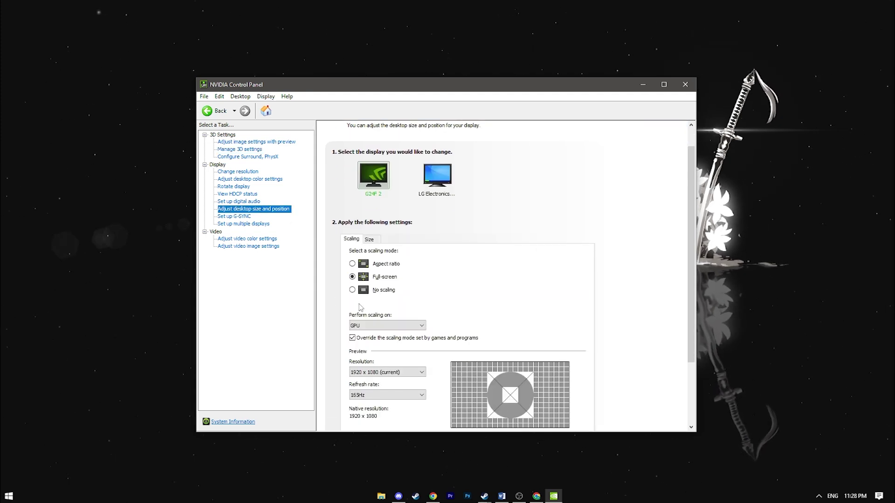
click(361, 266)
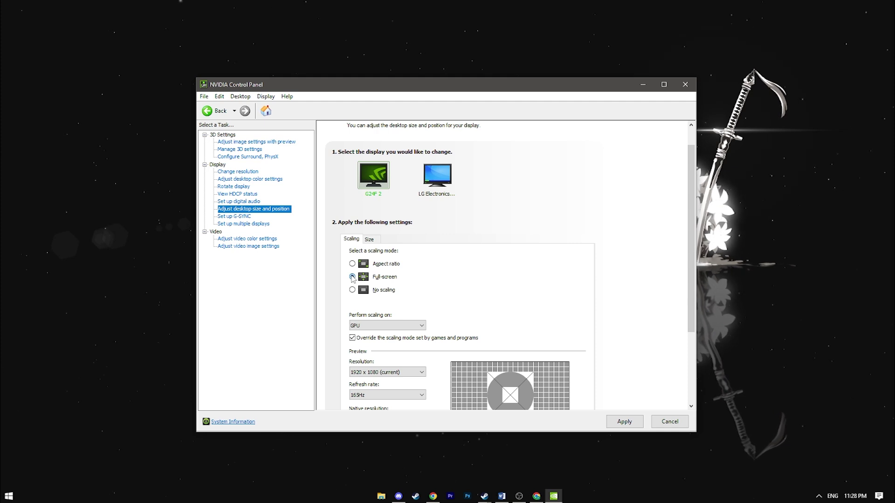
scroll(388, 319, down, 1)
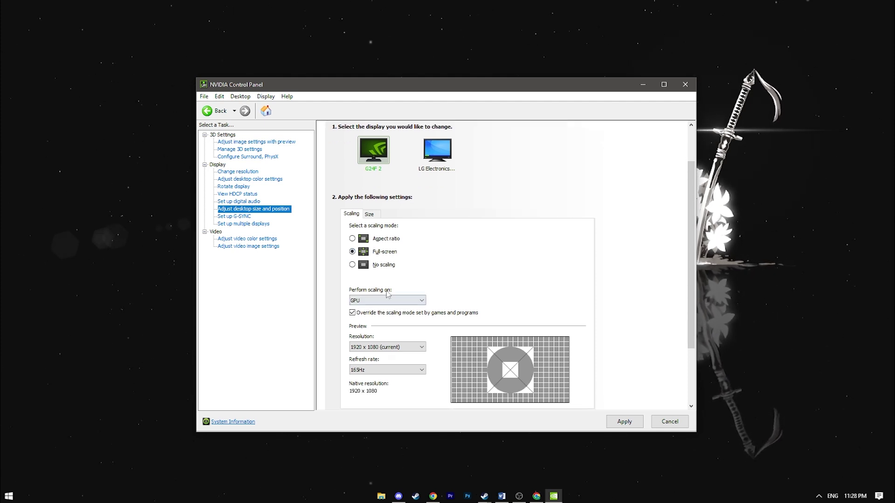
click(408, 305)
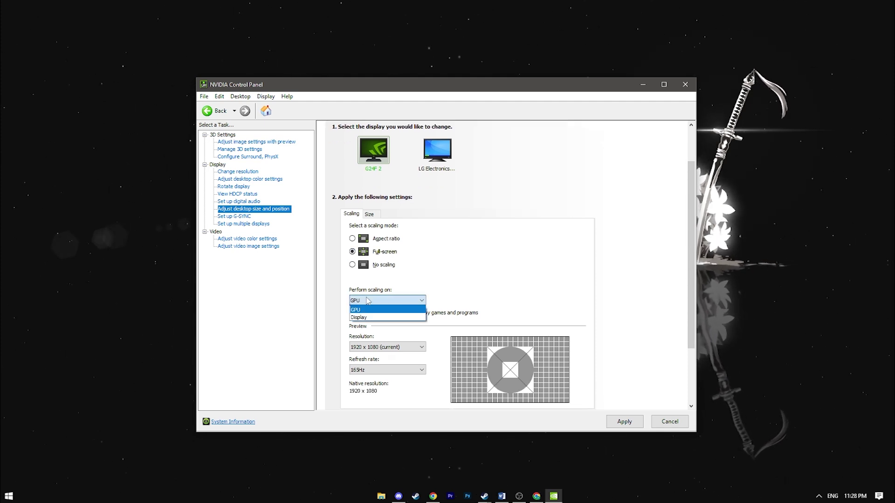
click(356, 310)
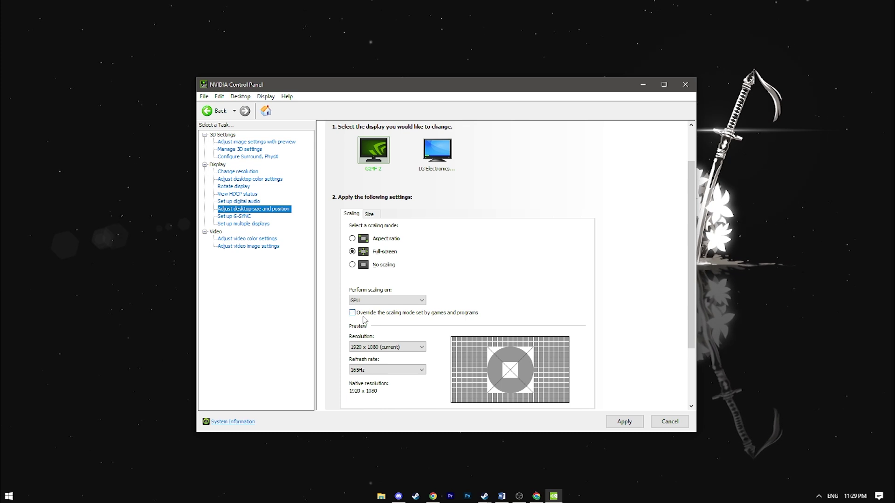
click(353, 313)
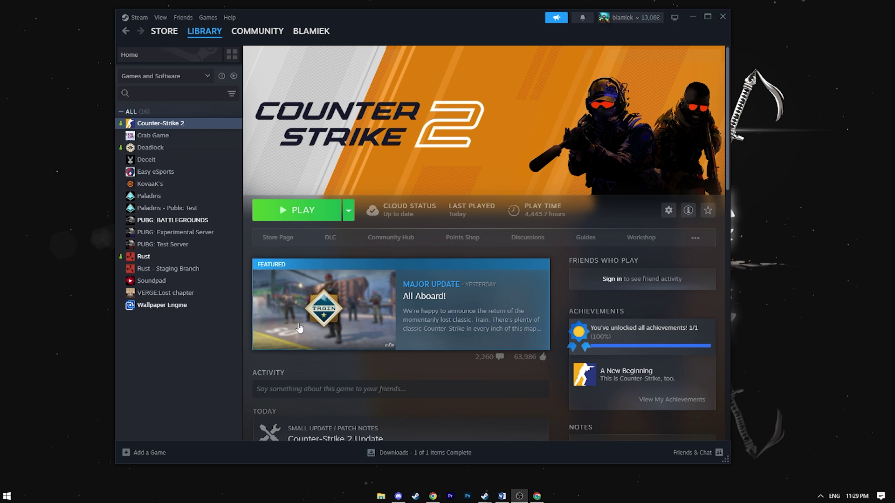
- In Steam, open the Counter-Strike 2 properties and highlight the -novid and -high launch options
right_click(170, 125)
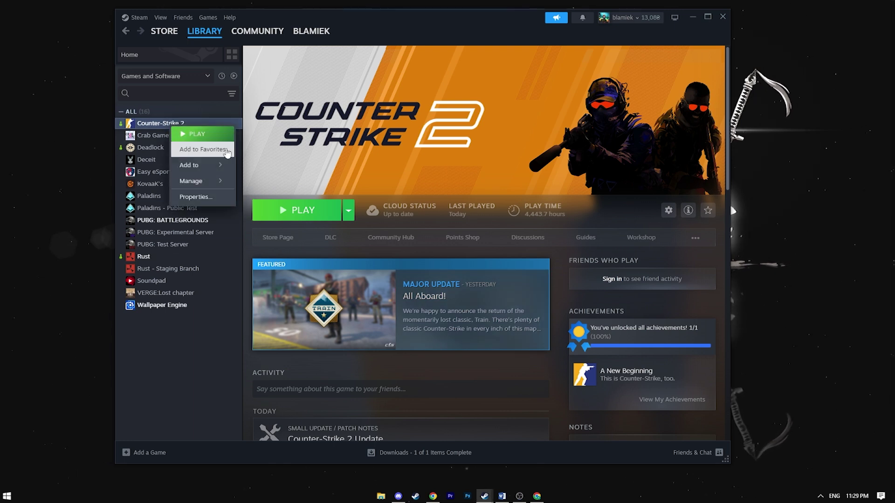
click(209, 197)
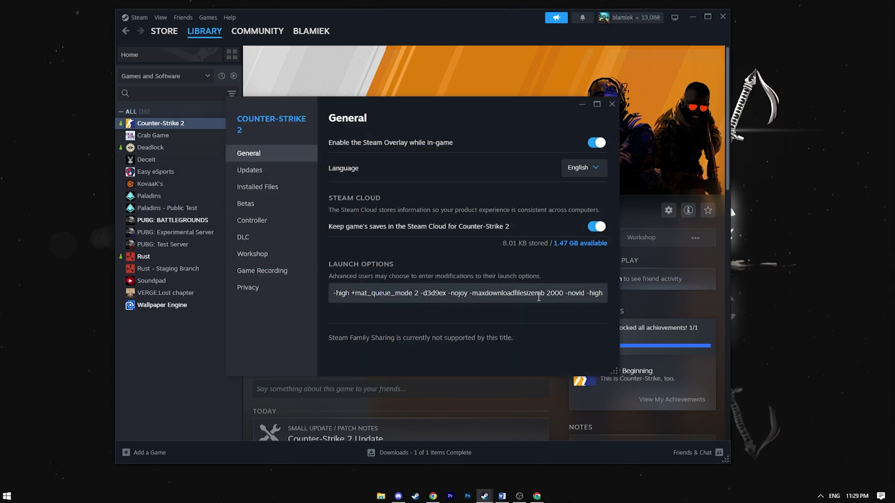
drag(566, 294, 585, 294)
drag(333, 293, 349, 293)
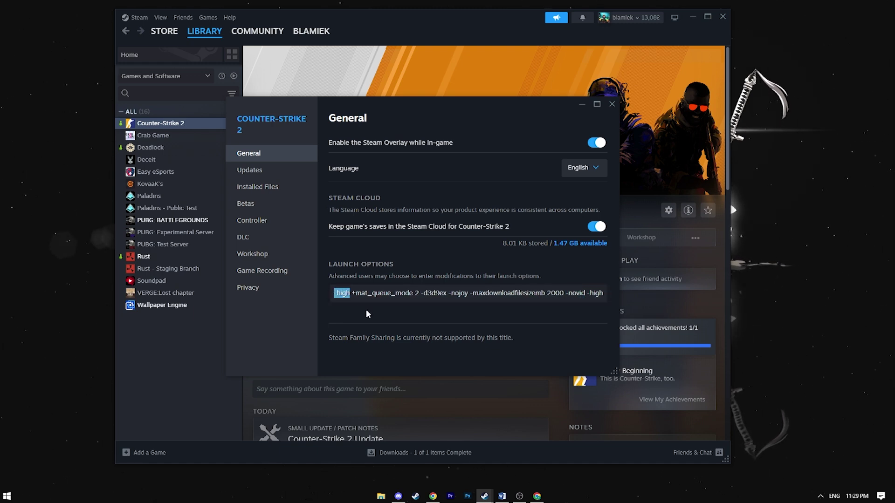
- Append -allow_third_party_software to the Counter-Strike 2 launch options and highlight the added option
click(596, 293)
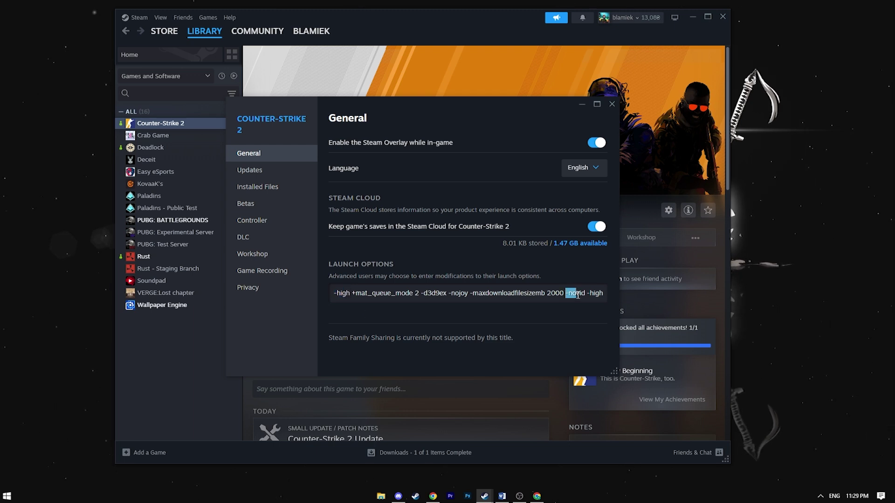
text(-allow_third_party_software)
click(517, 292)
drag(522, 292, 610, 295)
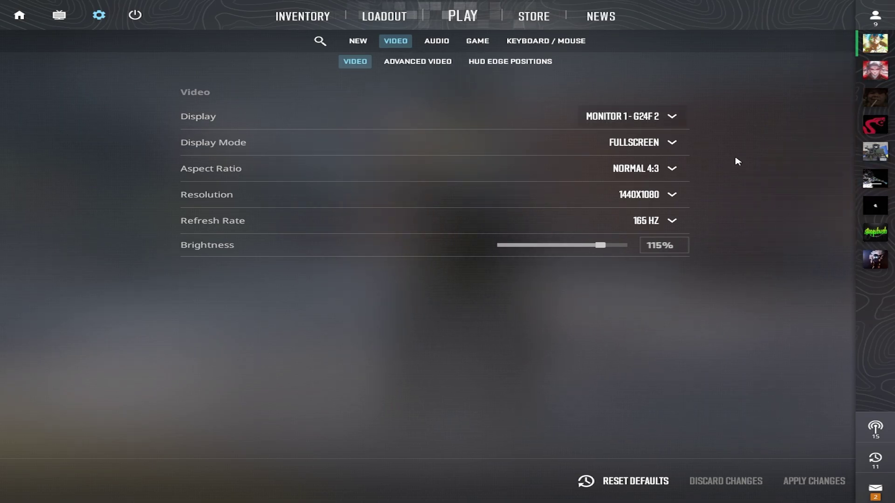
- In Counter-Strike 2's video settings, choose Fullscreen display mode and keep the Normal 4:3 aspect ratio
click(670, 143)
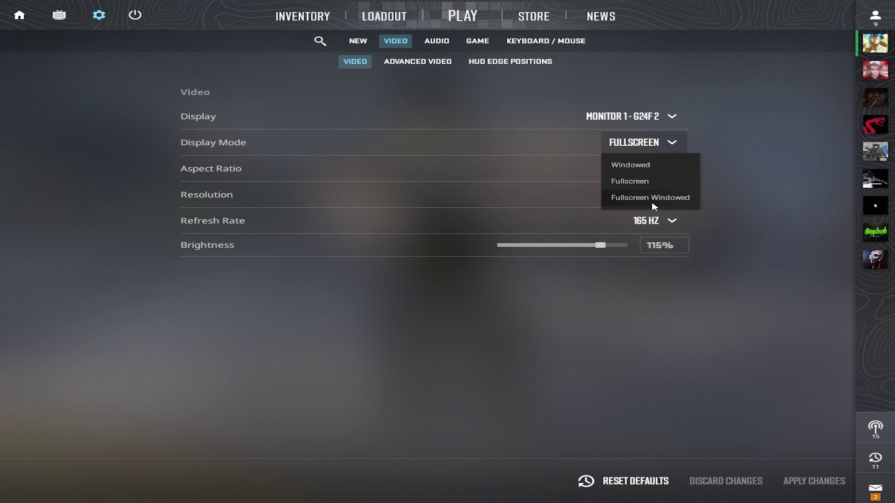
click(645, 187)
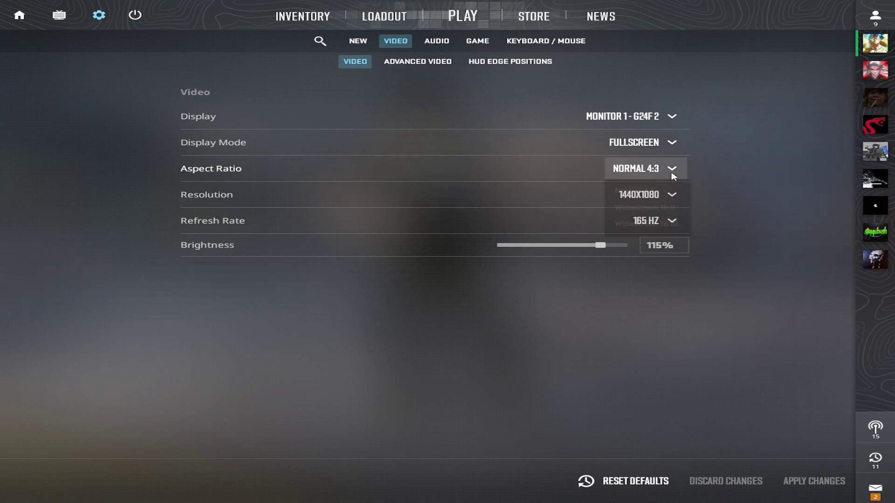
click(671, 170)
click(688, 223)
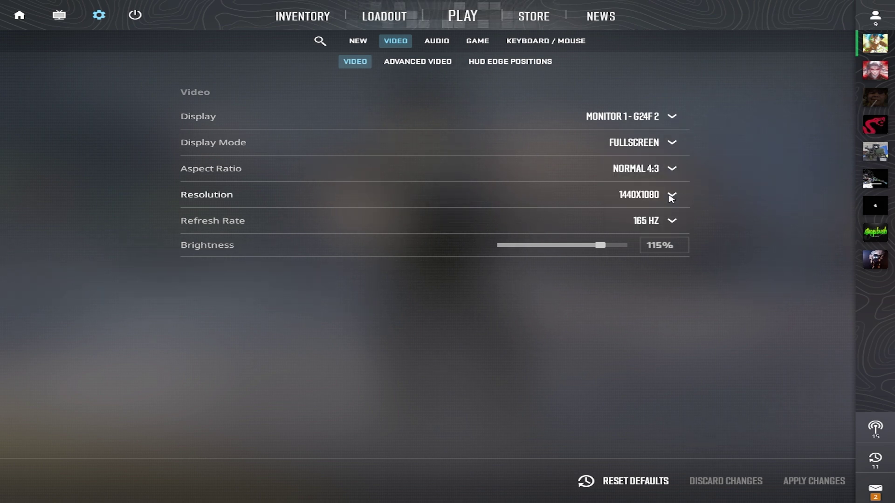
- Set the game's resolution to 1440x1080 and its refresh rate to 165 Hz
click(671, 194)
click(653, 313)
click(671, 221)
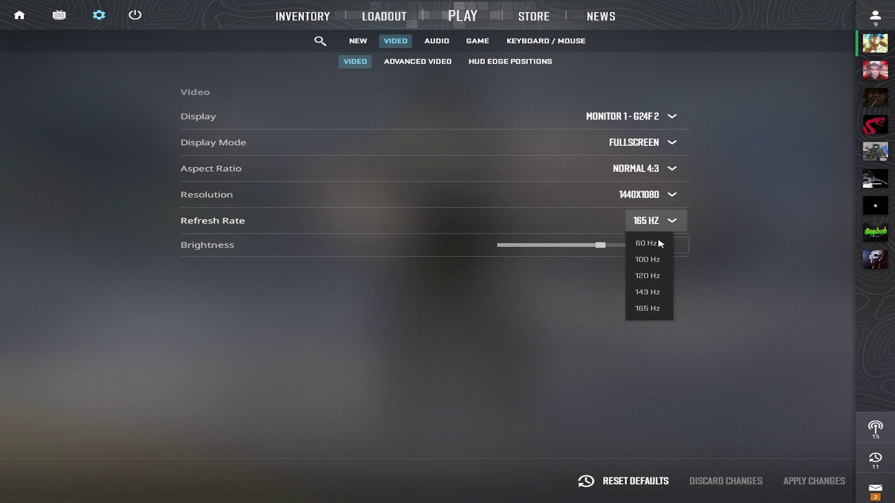
click(652, 309)
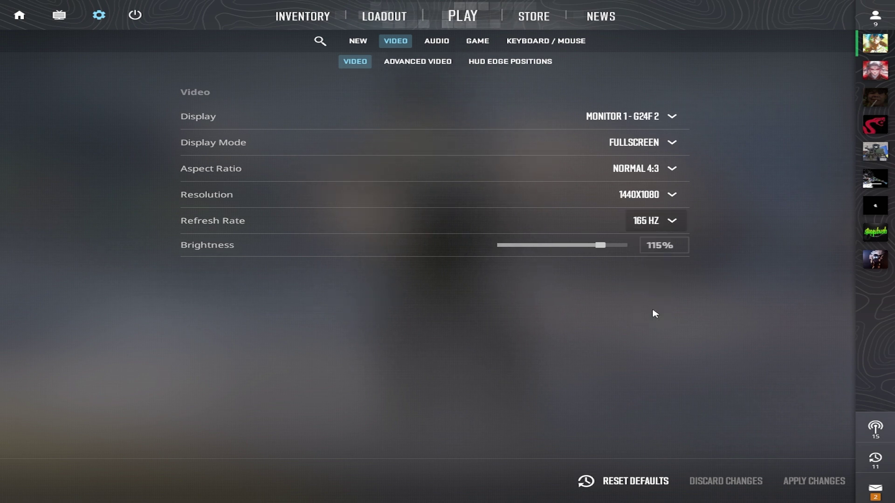
- In the advanced video settings, set Boost Player Contrast to Enabled and V-Sync to Disabled
click(416, 61)
click(775, 119)
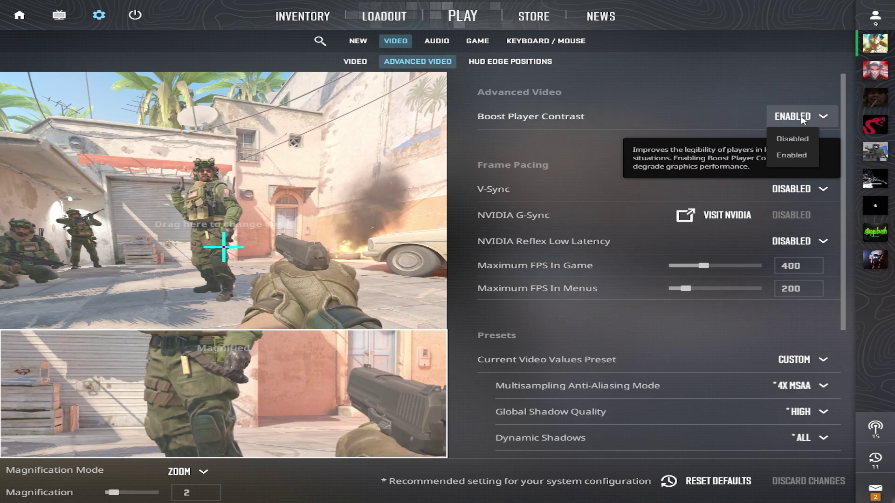
click(785, 154)
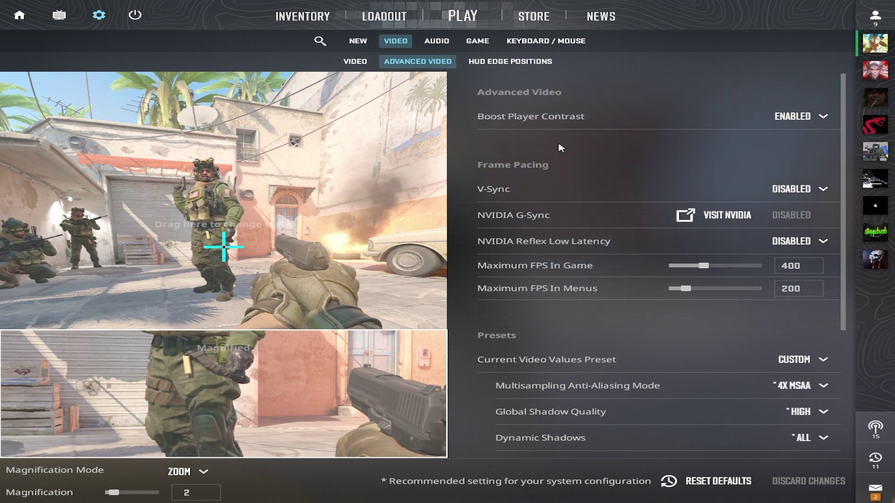
mouse_move(522, 191)
click(792, 188)
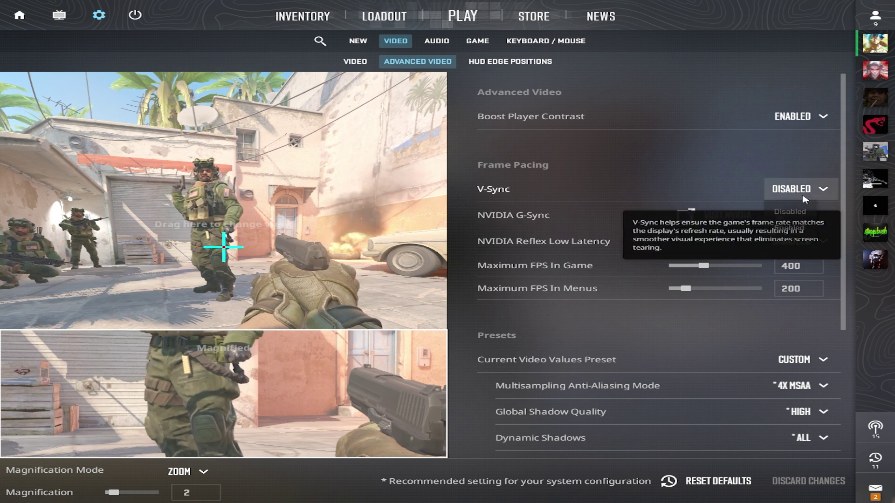
click(792, 209)
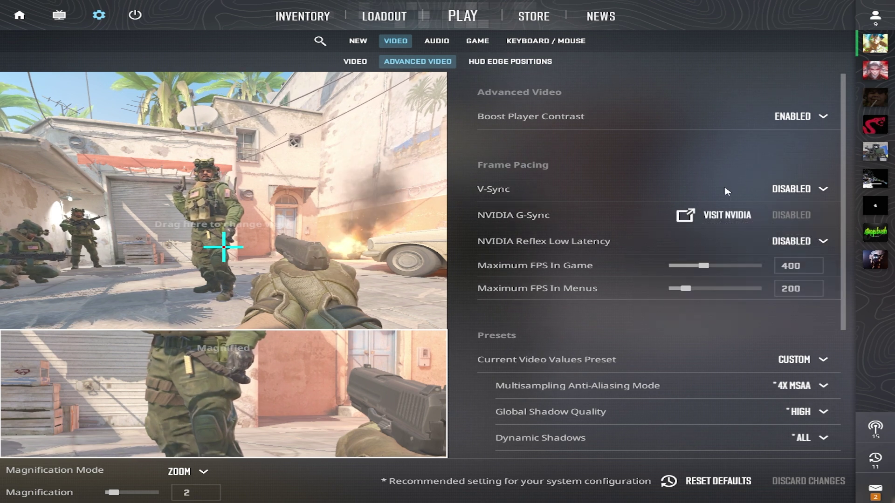
mouse_move(755, 180)
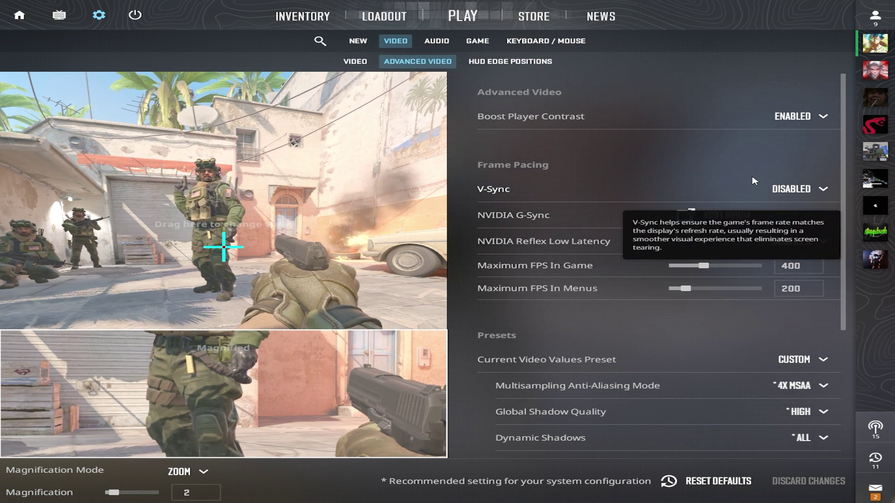
mouse_move(675, 188)
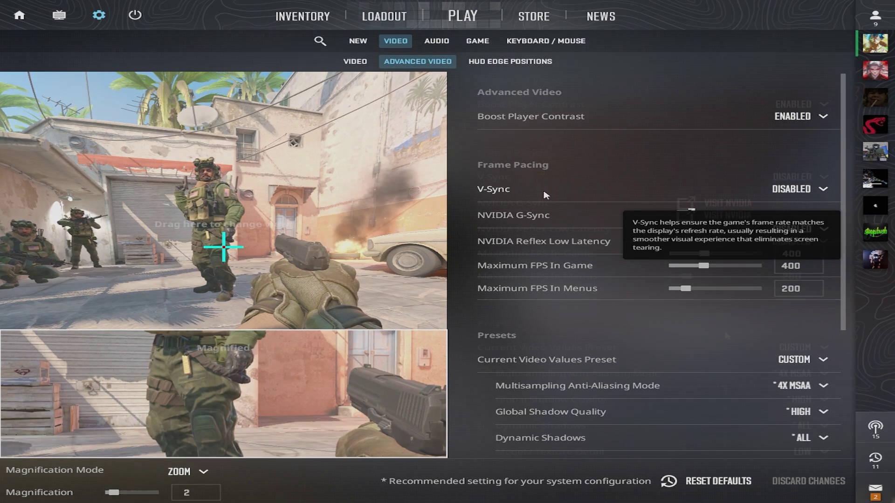
- Choose 4X MSAA as the Multisampling Anti-Aliasing Mode and High for Global Shadow Quality
scroll(792, 364, down, 1)
click(796, 341)
click(788, 412)
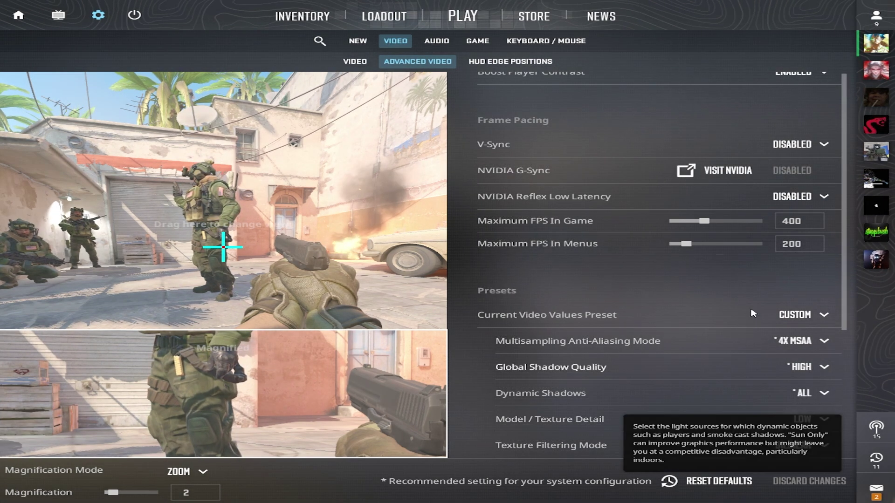
scroll(839, 201, down, 2)
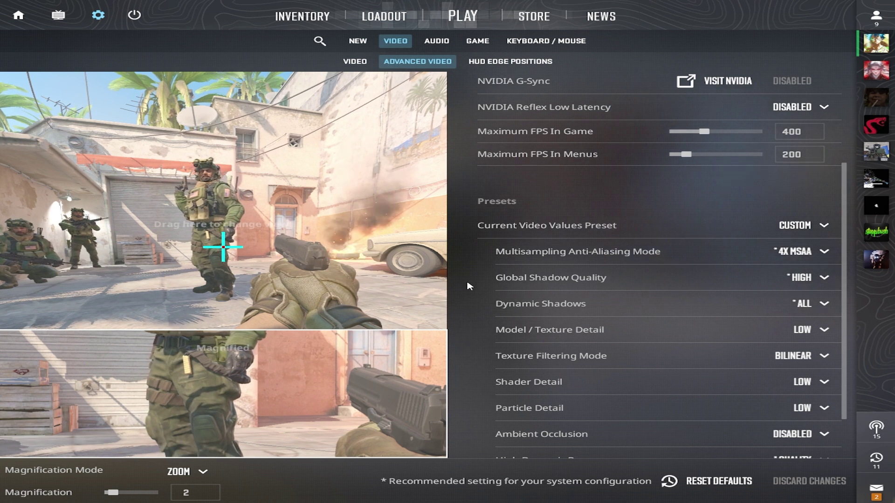
mouse_move(653, 326)
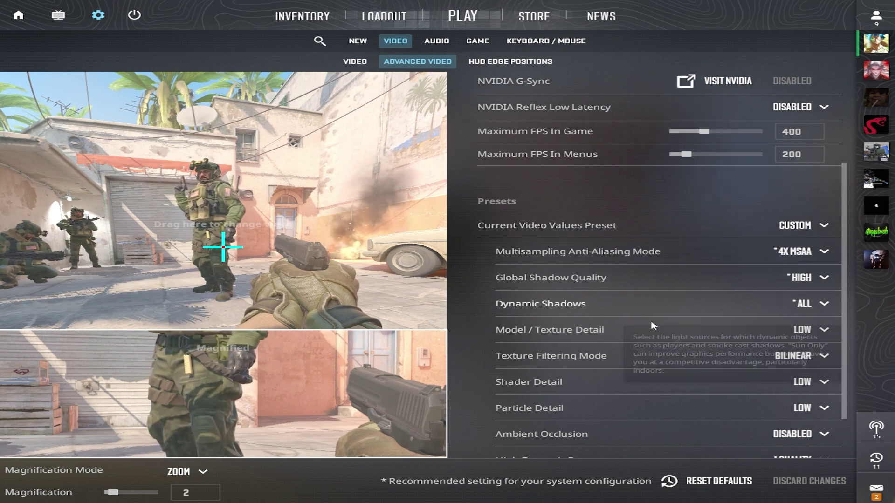
click(819, 279)
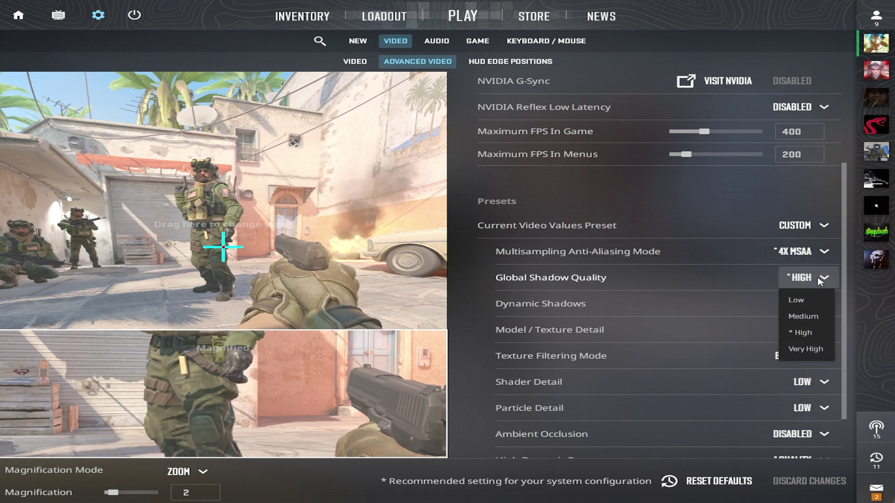
click(802, 332)
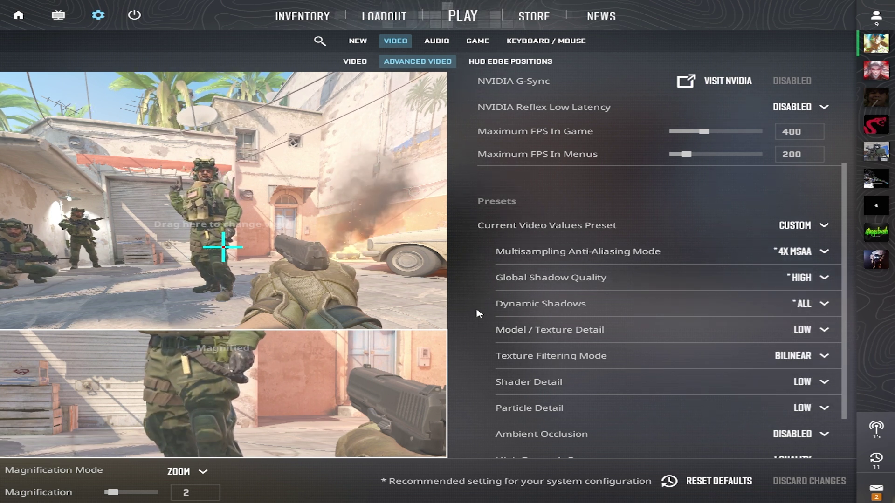
- Set Model / Texture Detail to Low and Texture Filtering Mode to Bilinear
scroll(478, 313, down, 2)
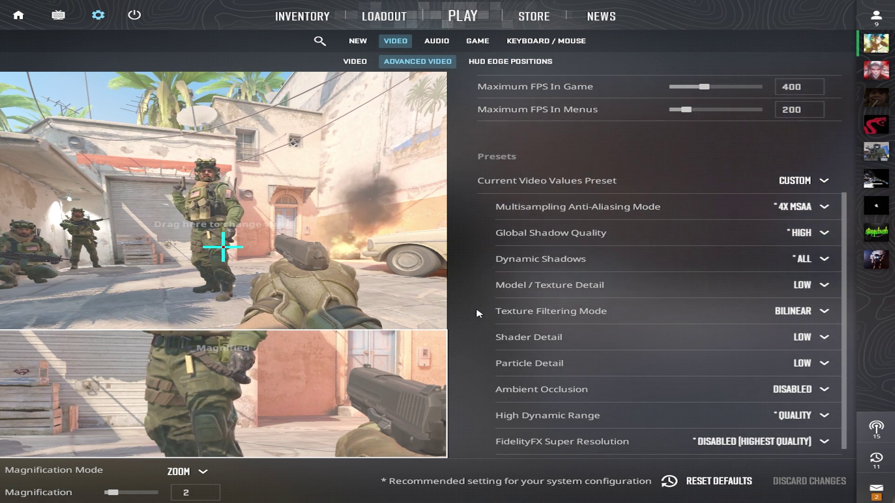
click(802, 285)
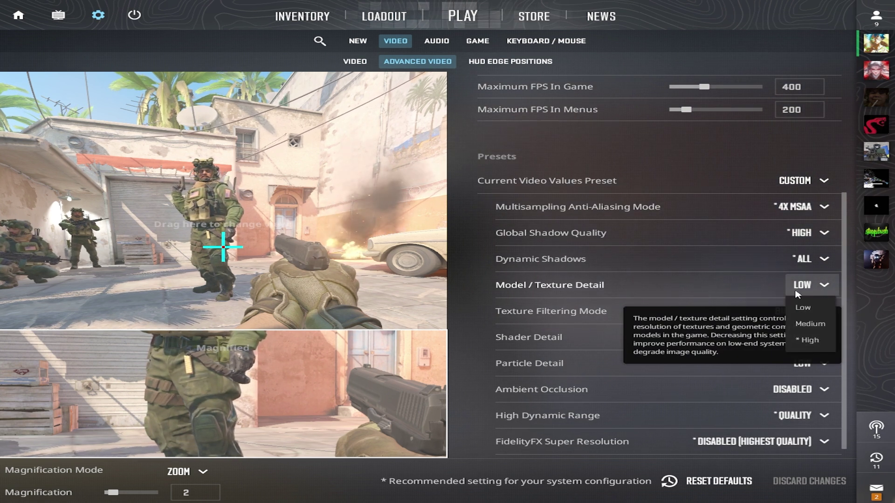
click(802, 307)
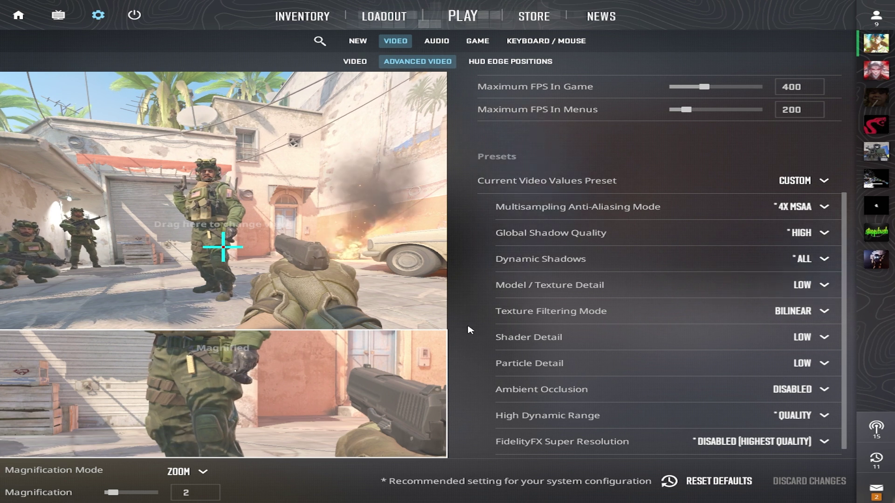
click(772, 318)
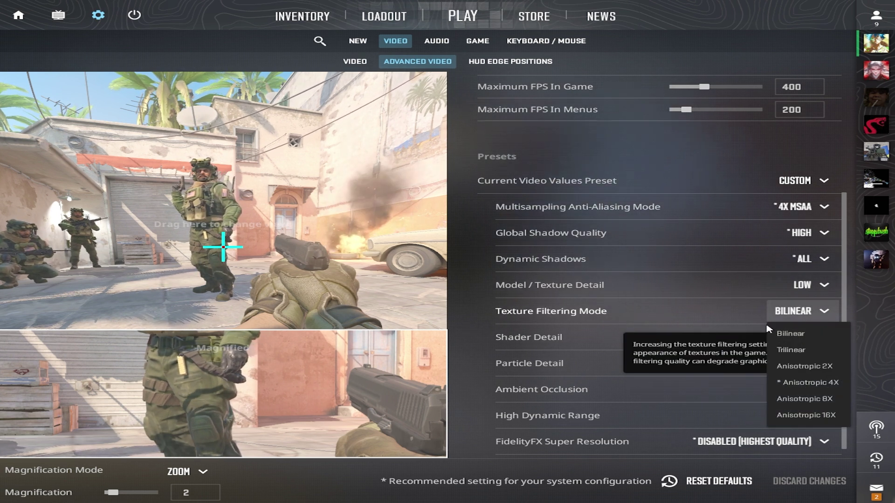
click(769, 330)
click(811, 321)
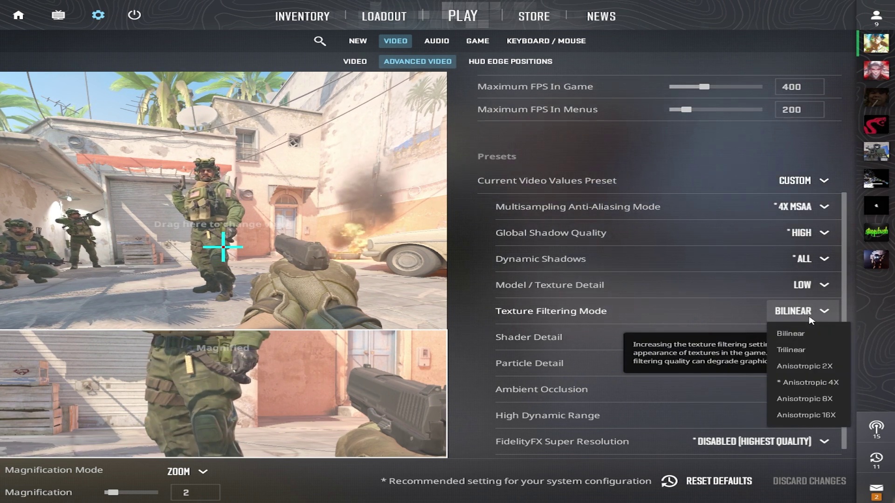
click(788, 331)
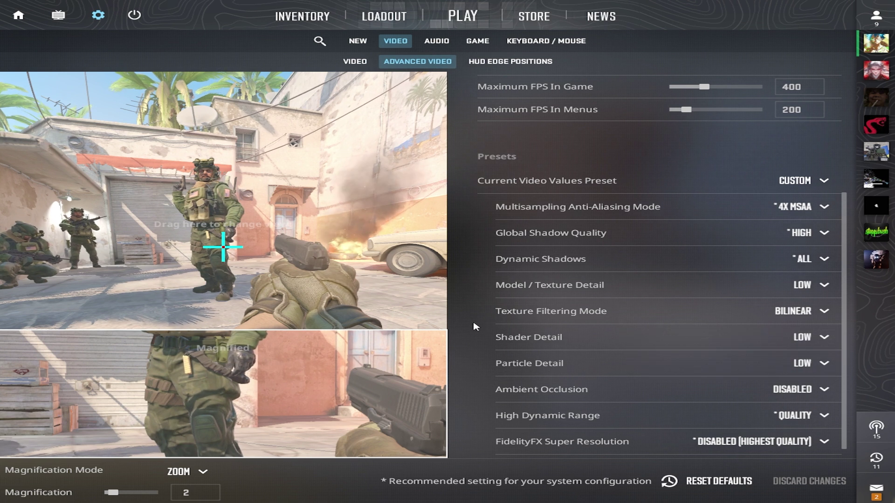
- Set Shader Detail to High in the advanced video presets
scroll(473, 326, down, 1)
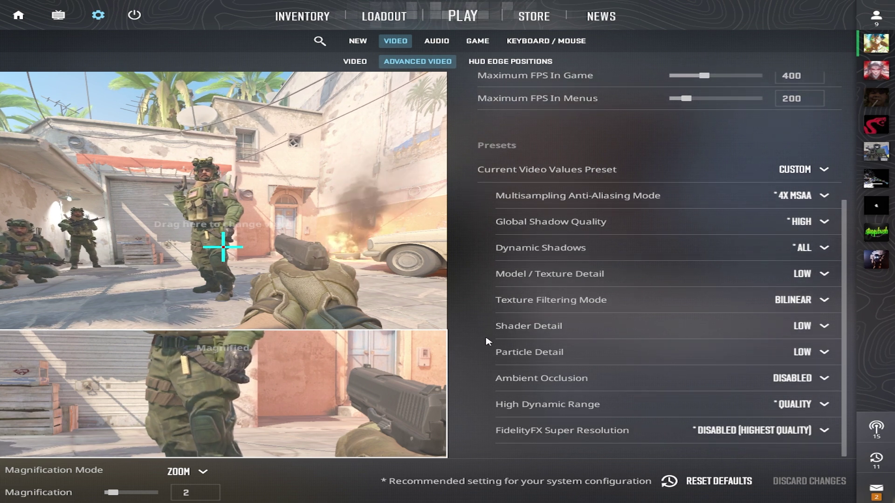
click(808, 326)
click(803, 365)
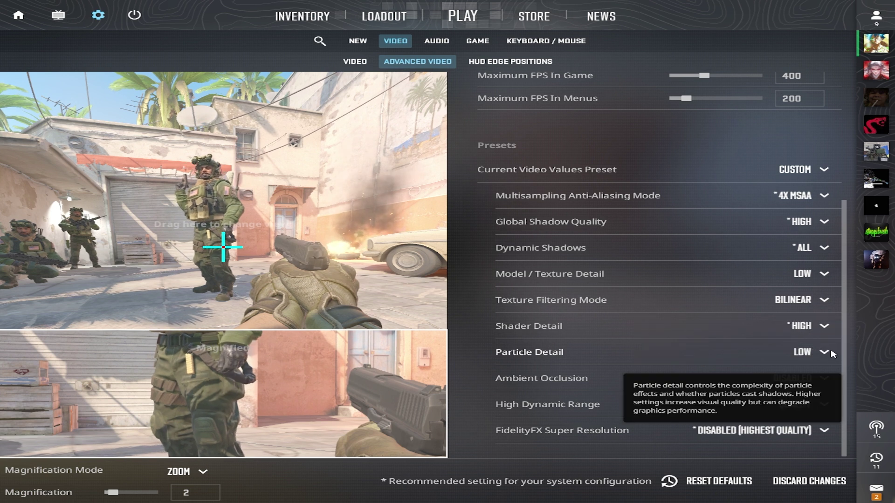
- Set Ambient Occlusion to High and High Dynamic Range to Performance
scroll(808, 359, up, 3)
scroll(756, 311, down, 3)
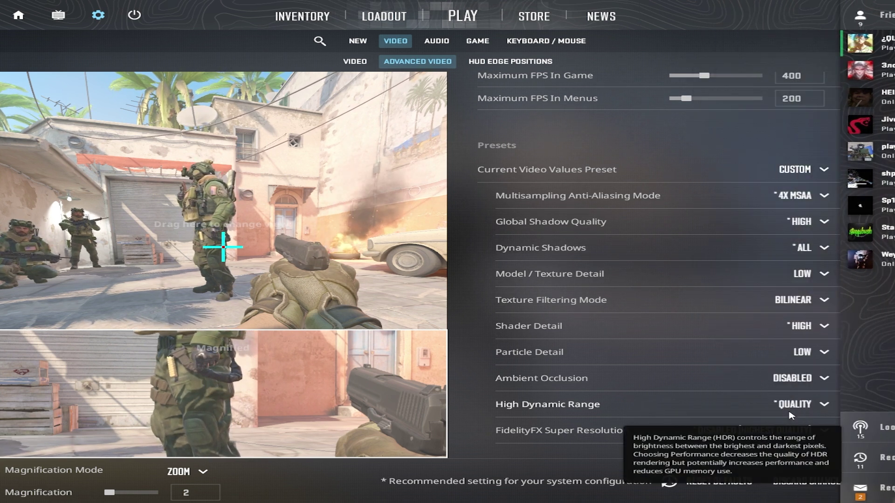
click(791, 378)
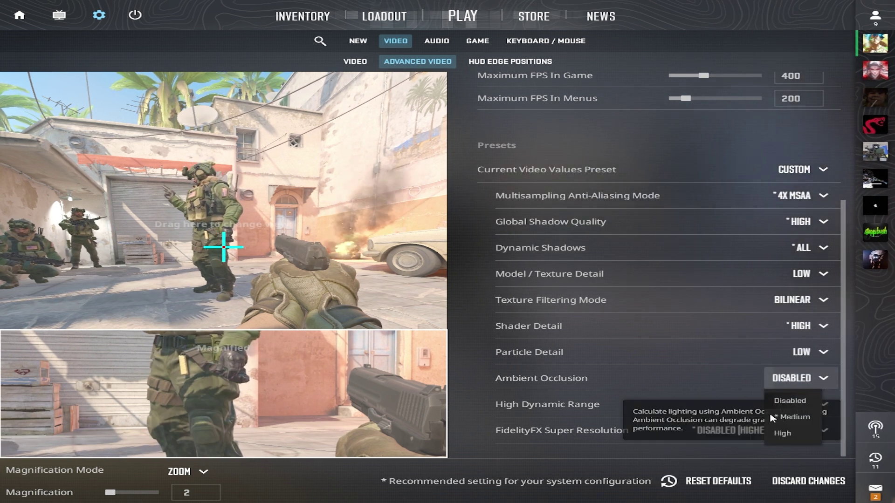
click(782, 433)
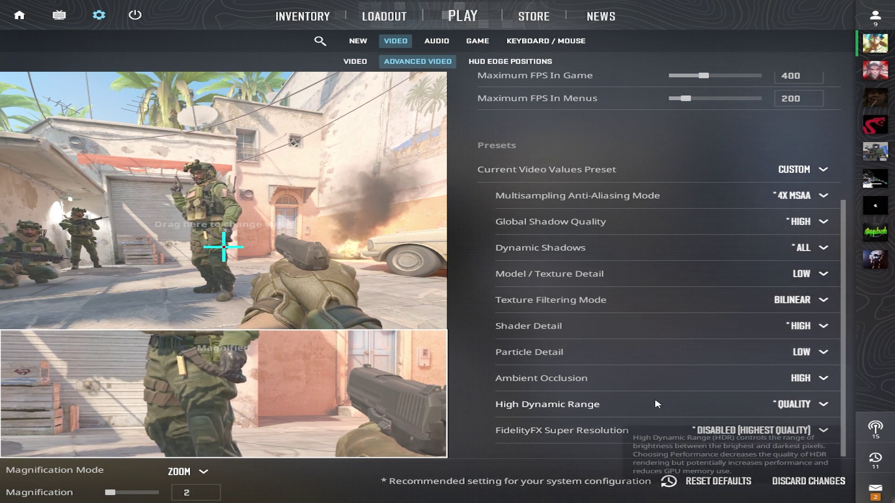
click(823, 406)
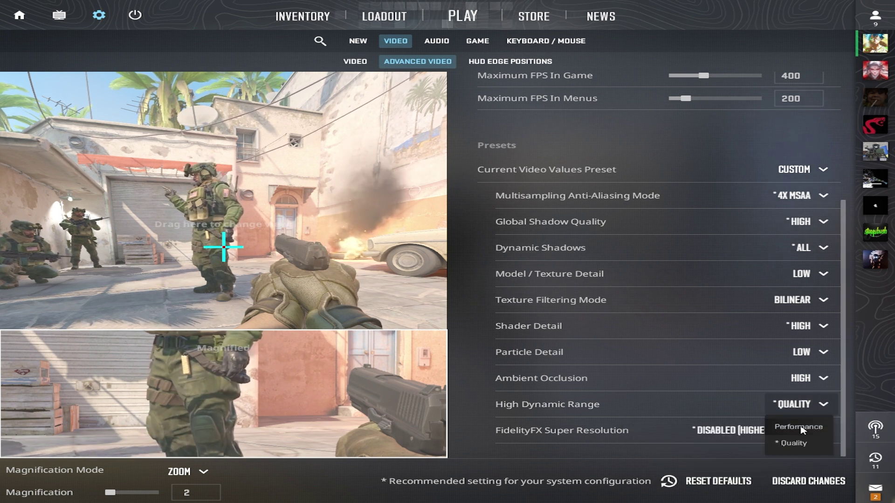
click(801, 428)
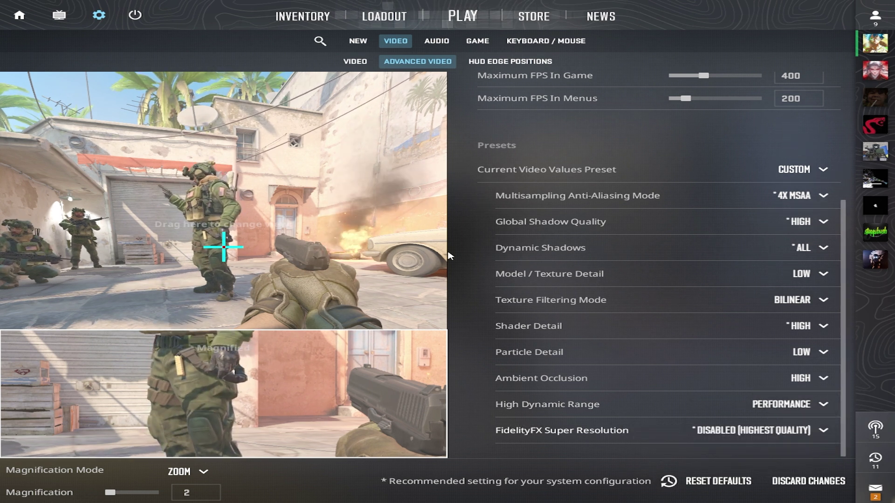
- Choose Disabled (Highest Quality) for FidelityFX Super Resolution
click(814, 436)
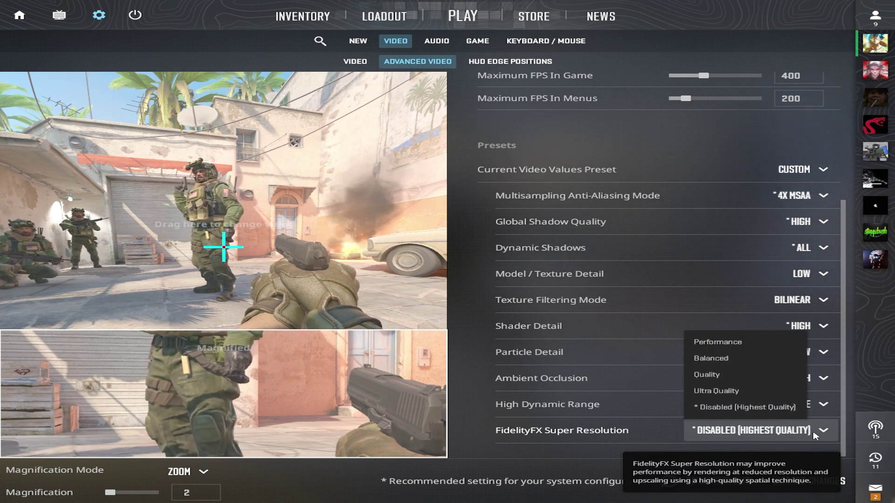
click(815, 436)
click(814, 436)
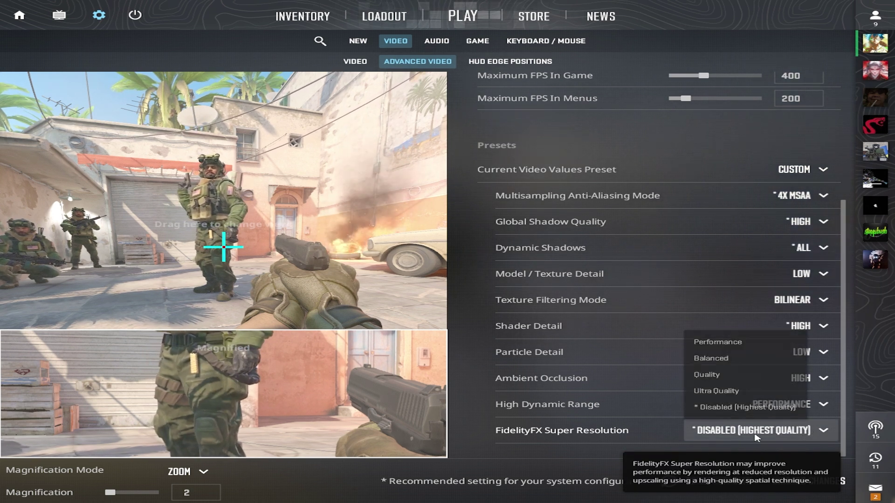
click(749, 408)
- Set NVIDIA Reflex Low Latency to Disabled in the frame pacing settings
scroll(606, 321, up, 4)
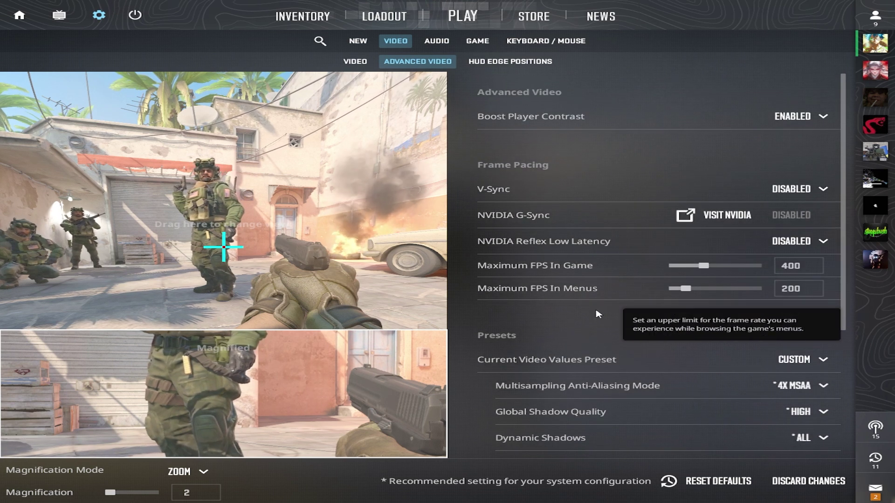
click(797, 242)
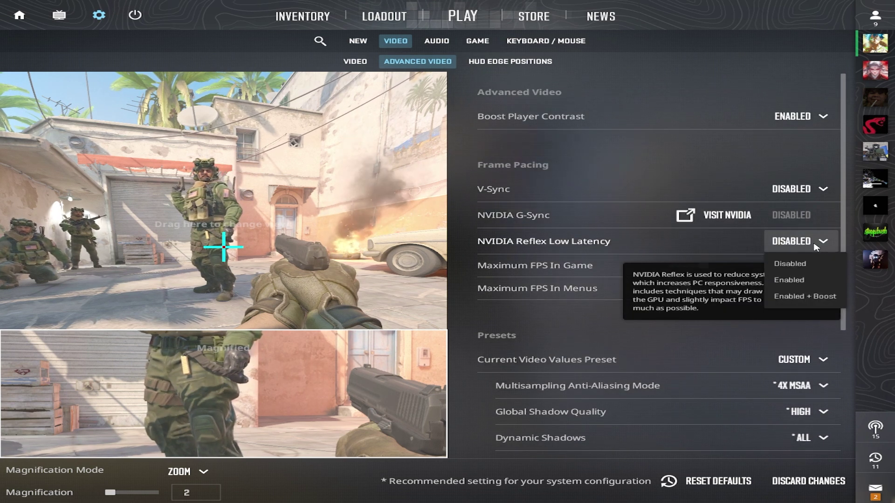
click(788, 265)
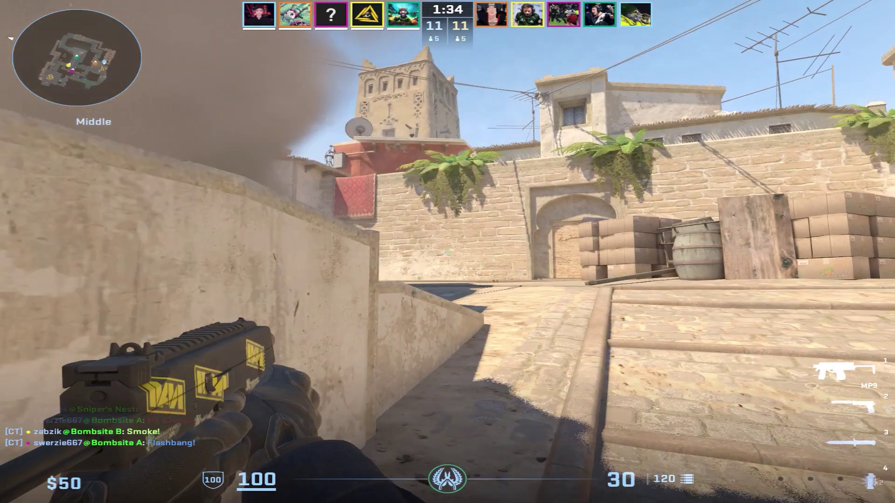
drag(447, 252, 447, 252)
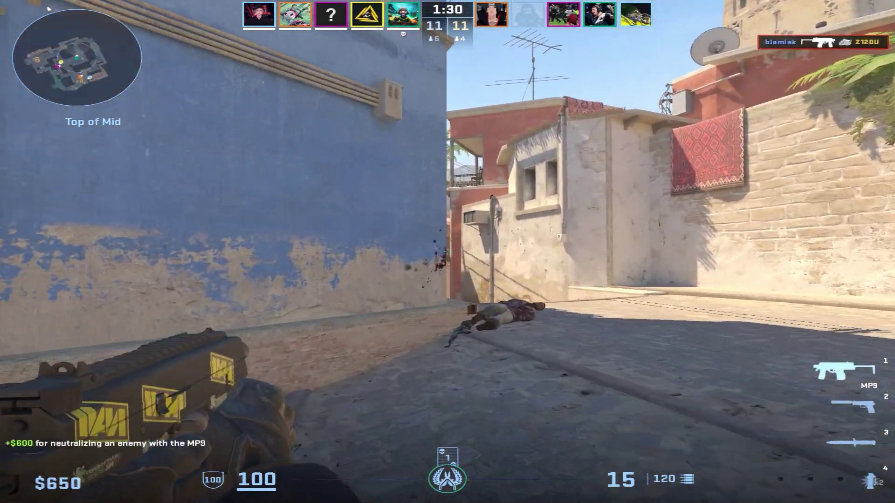
key(e)
key(3)
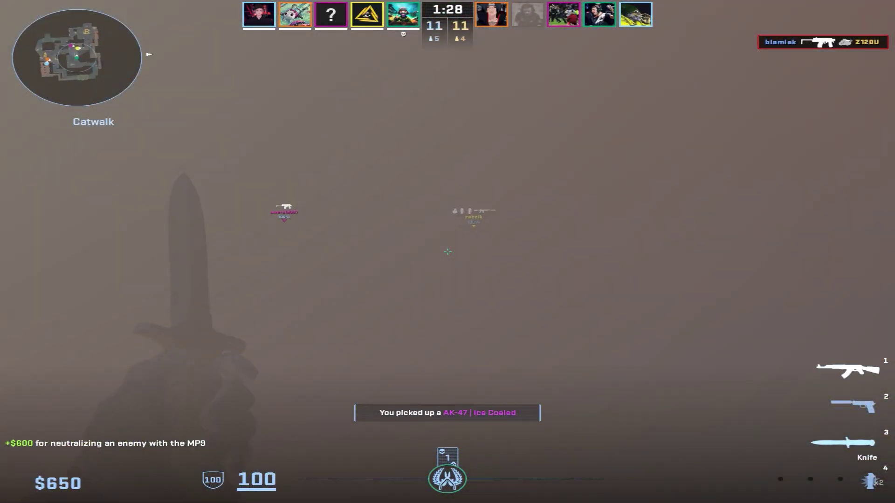
key(1)
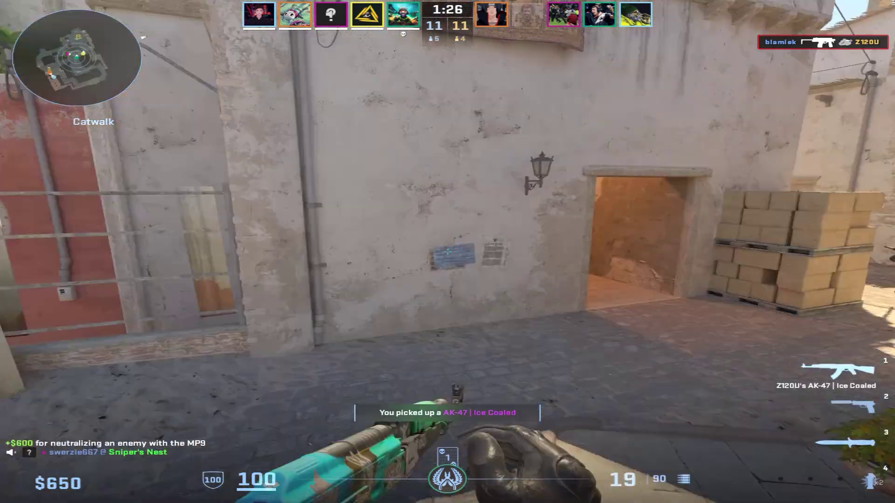